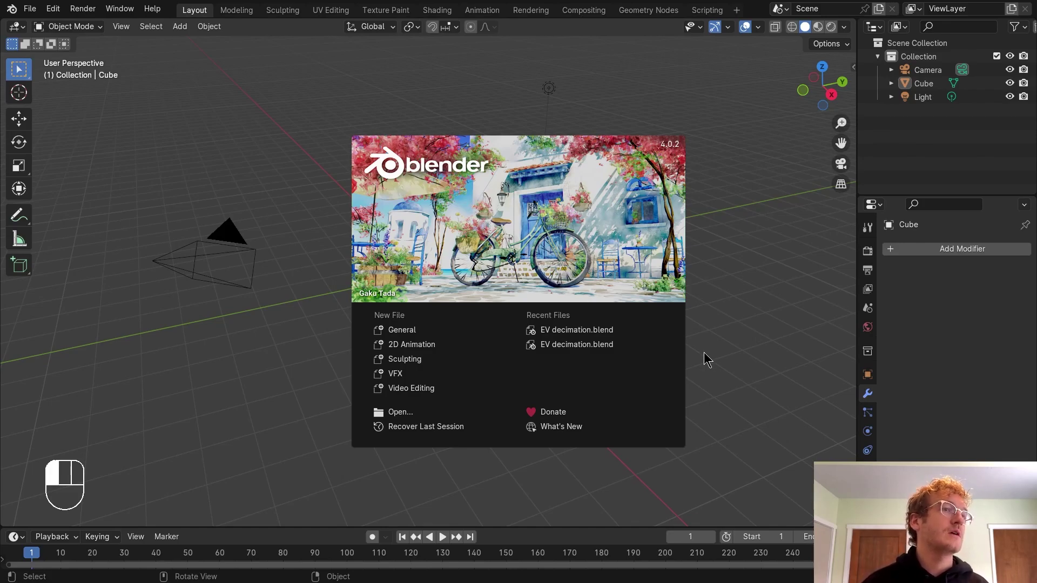
Step: Delete the default camera, cube and light from the startup scene
{"action": "left_click", "coordinate": [704, 352]}
{"action": "key", "text": "a"}
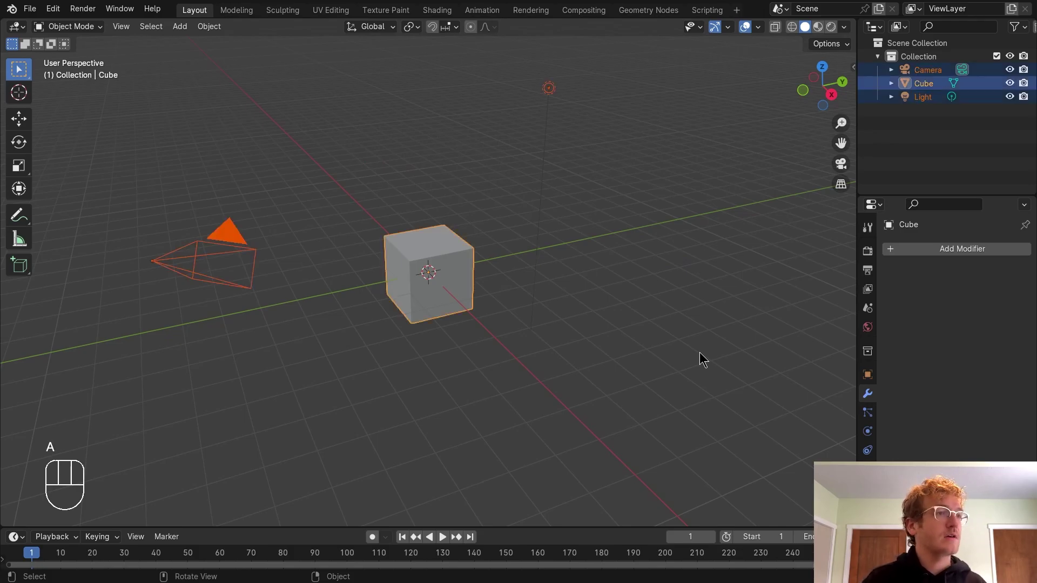
{"action": "key", "text": "Delete"}
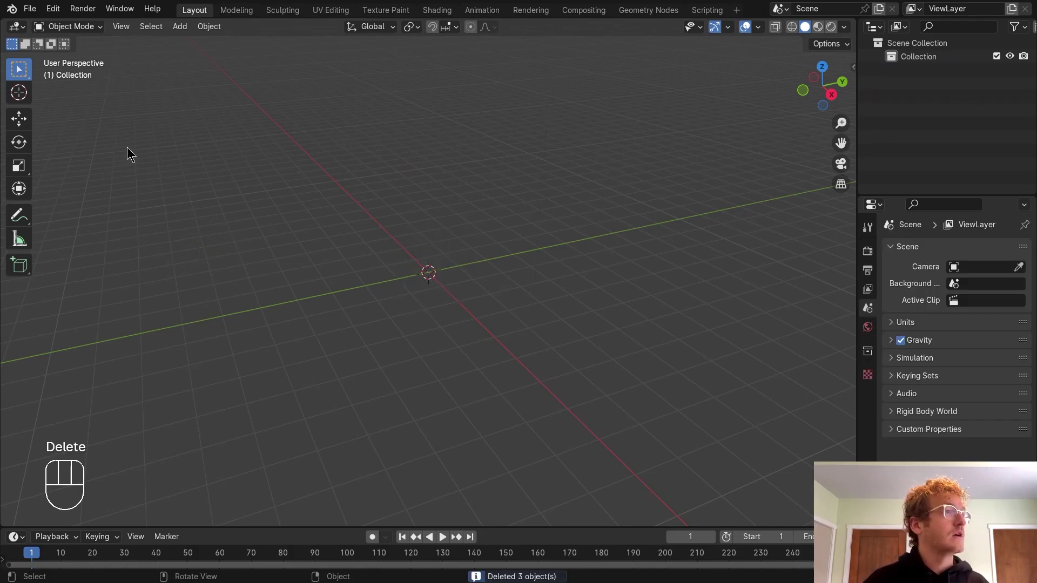
Step: Import EV Truck.obj from the Desktop as a Wavefront OBJ model
{"action": "left_click", "coordinate": [30, 10]}
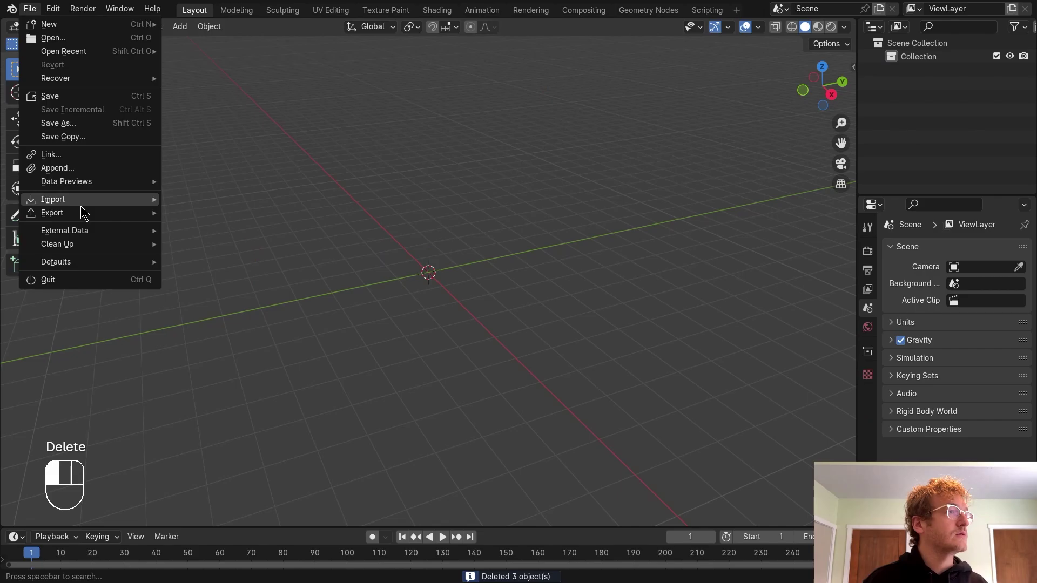
{"action": "mouse_move", "coordinate": [95, 203]}
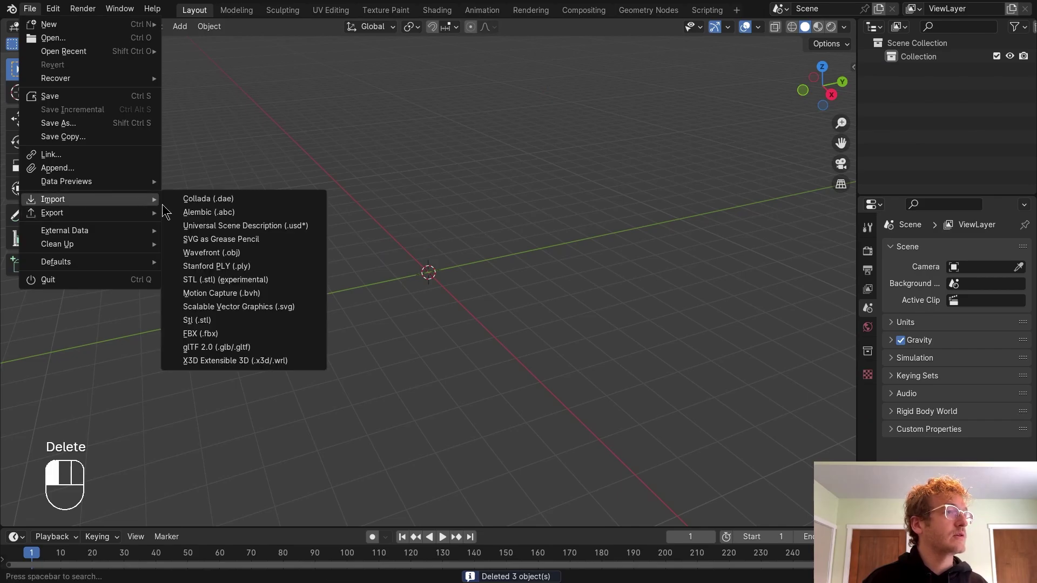
{"action": "left_click", "coordinate": [241, 254]}
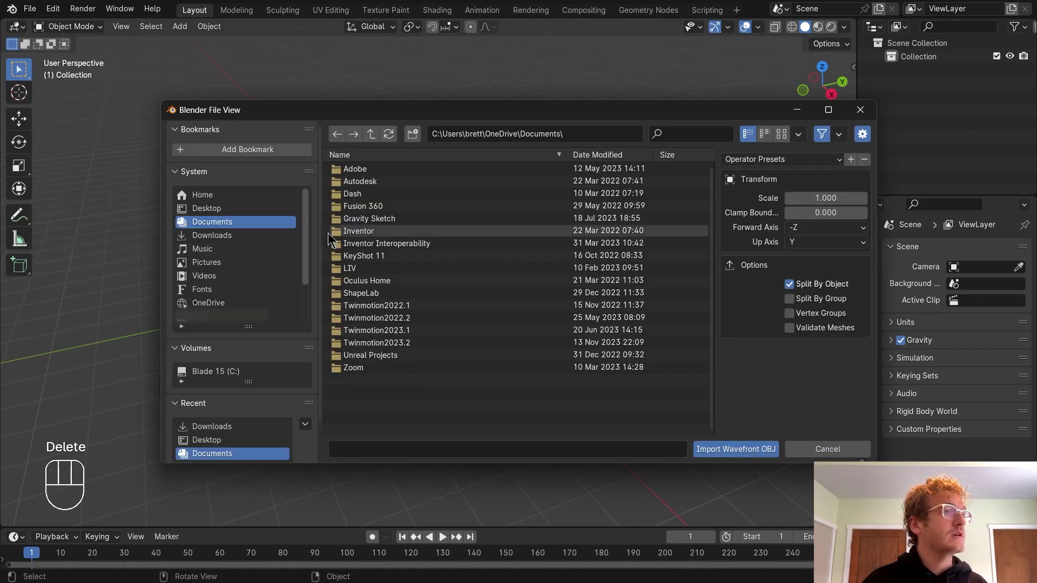
{"action": "left_click", "coordinate": [225, 210]}
{"action": "left_click", "coordinate": [416, 218]}
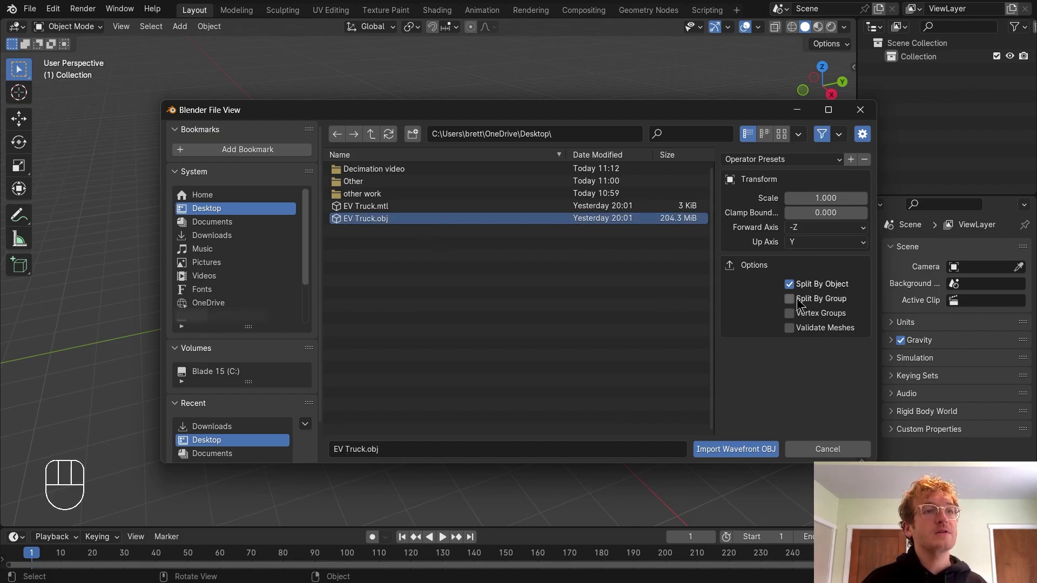
{"action": "left_click", "coordinate": [748, 448]}
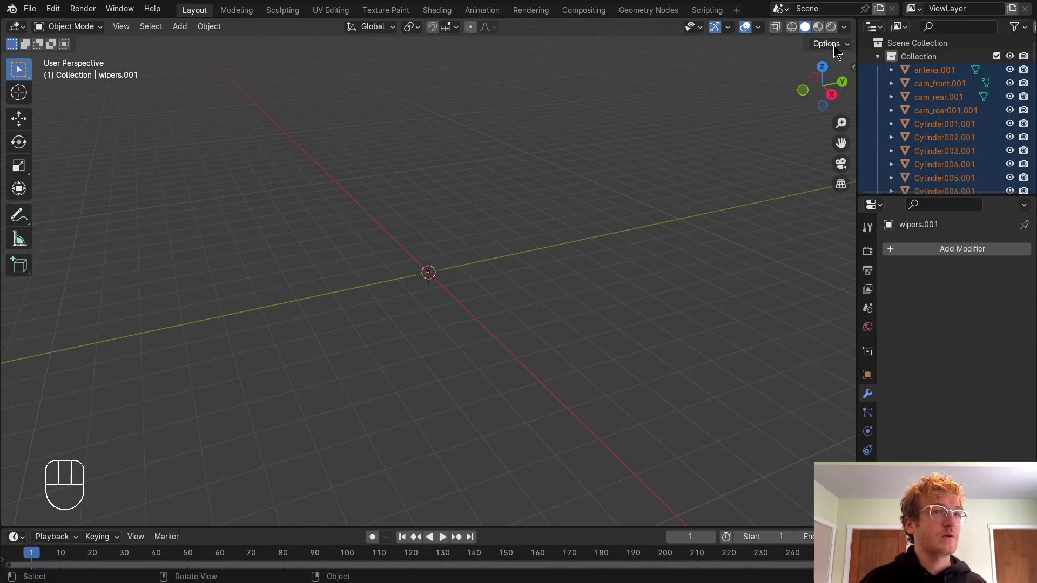
Step: In the sidebar's View tab, set Clip Start to 10 m and Clip End to 100000 m
{"action": "key", "text": "n"}
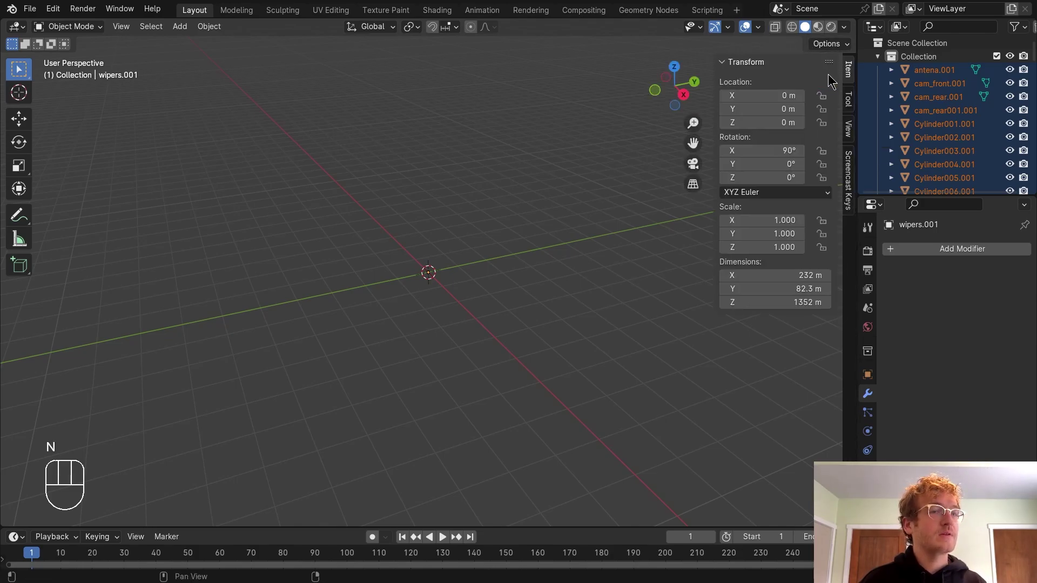
{"action": "left_click", "coordinate": [849, 129]}
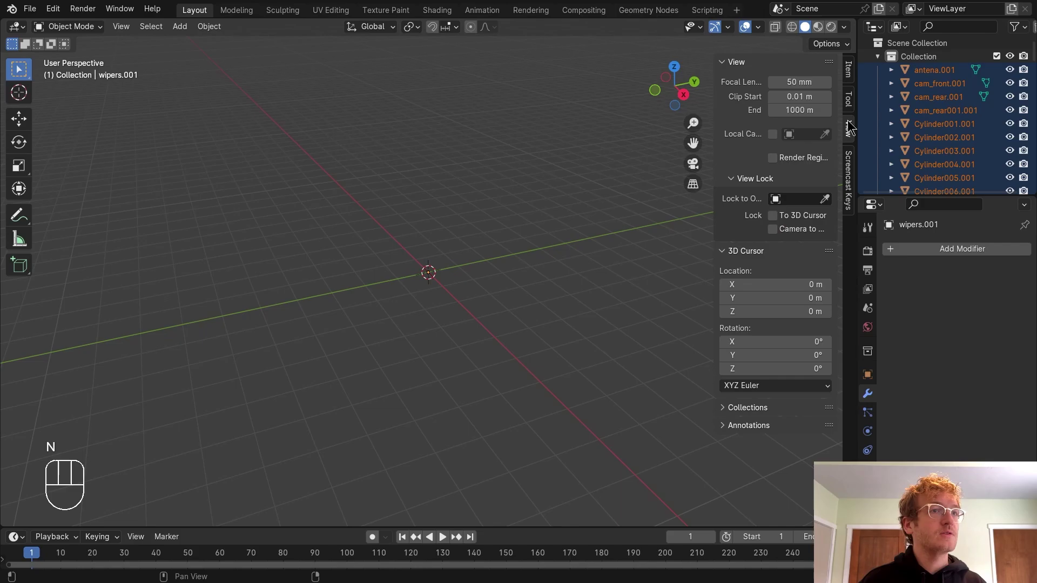
{"action": "left_click", "coordinate": [805, 96]}
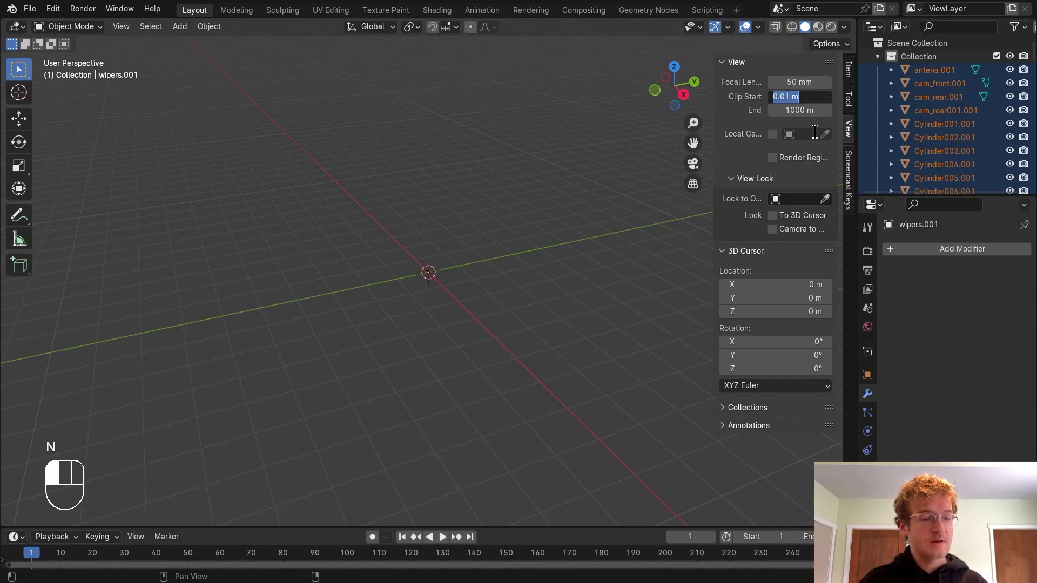
{"action": "type", "text": "10"}
{"action": "key", "text": "Tab"}
{"action": "key", "text": "Home"}
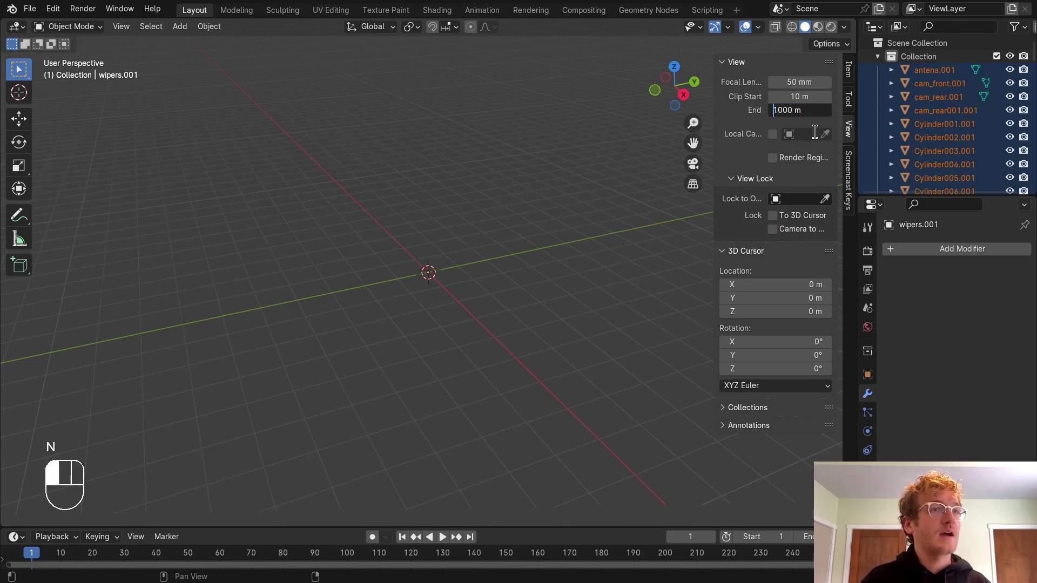
{"action": "type", "text": "00"}
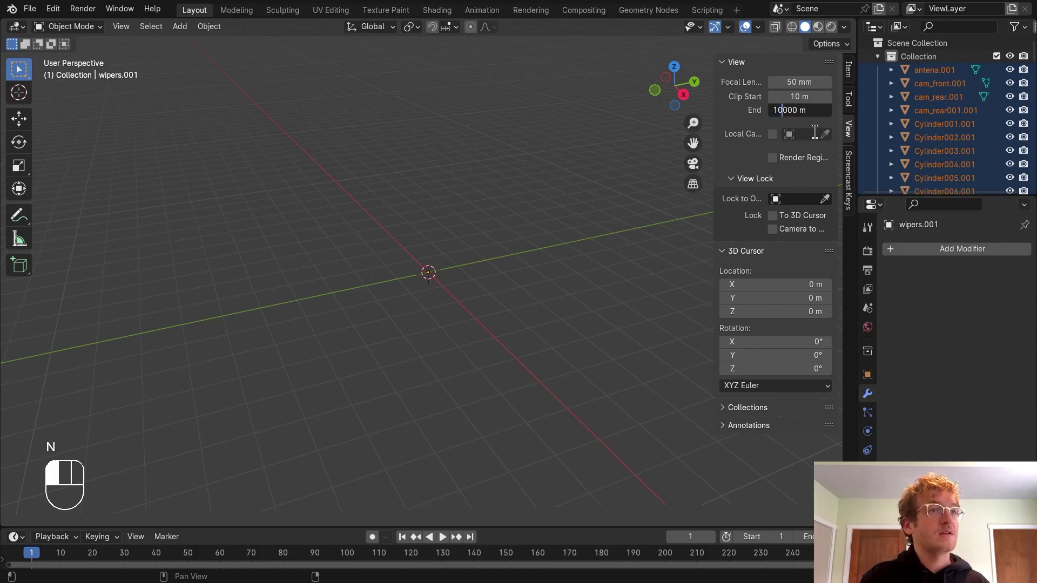
{"action": "key", "text": "Return"}
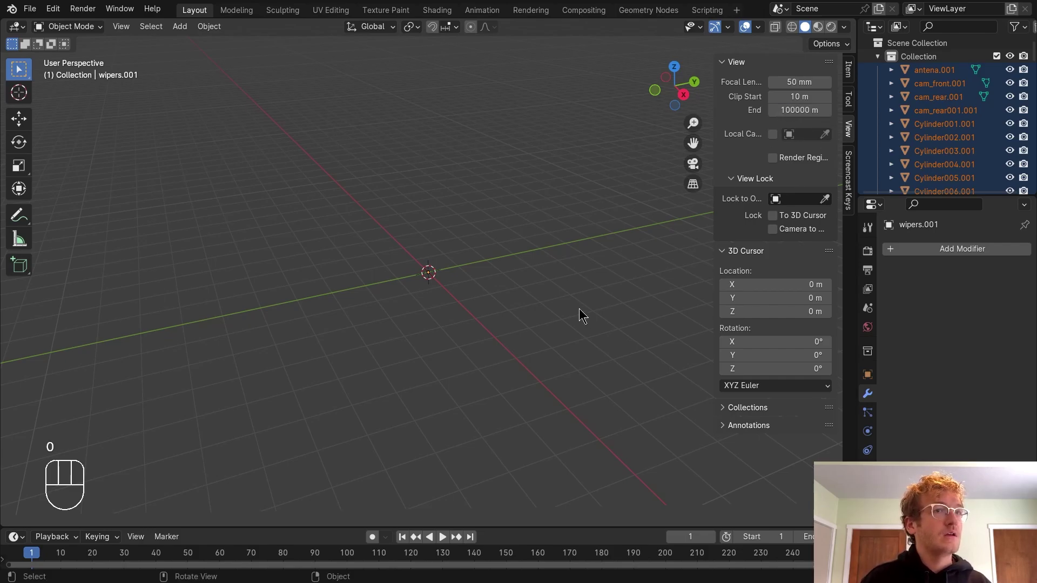
Step: Frame and orbit the imported truck, deselect it, and open the Viewport Overlays popover
{"action": "key", "text": "Home"}
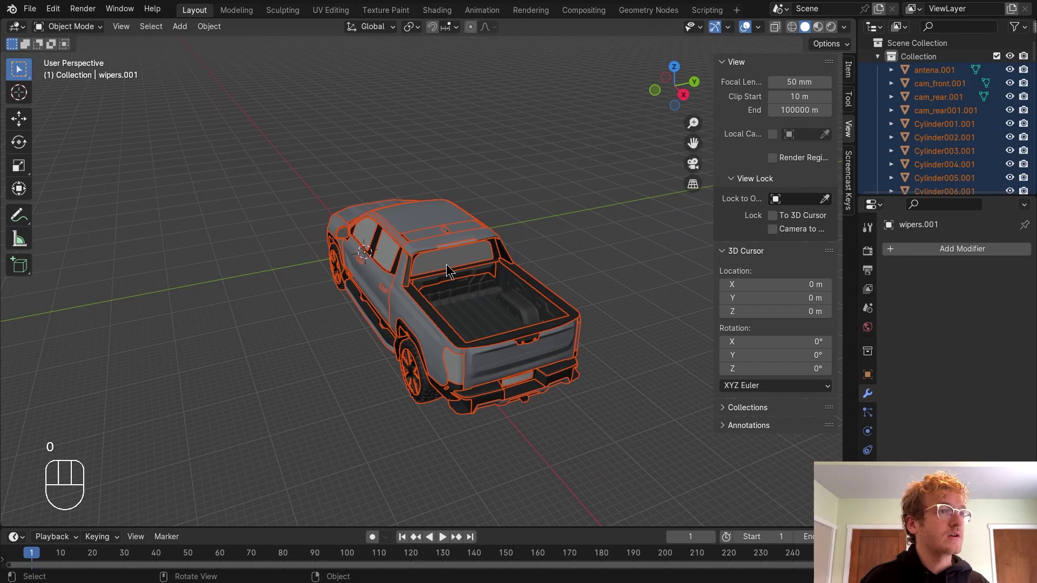
{"action": "middle_click_drag", "start_coordinate": [403, 319], "coordinate": [510, 251]}
{"action": "left_click", "coordinate": [488, 152]}
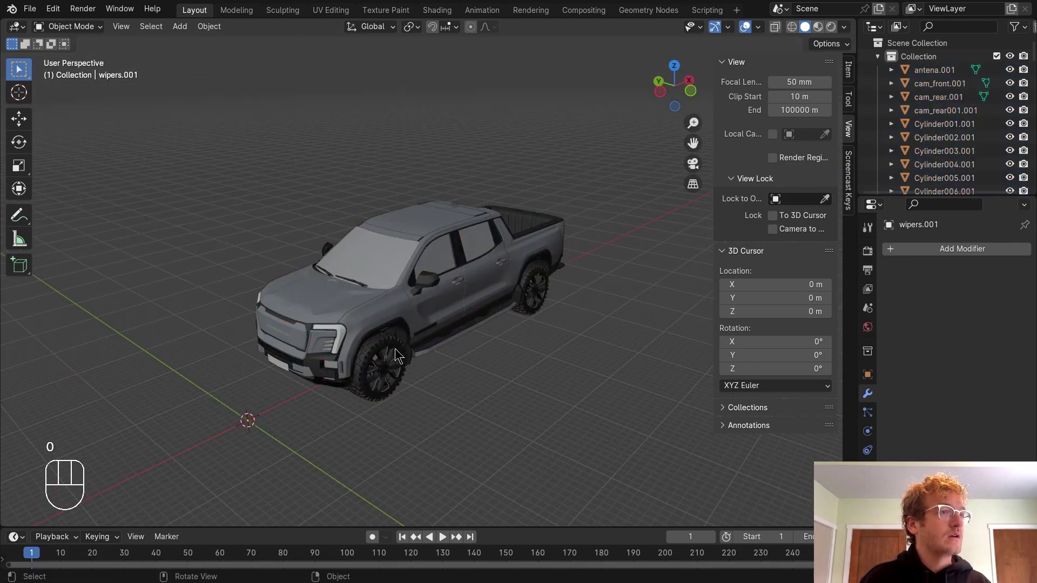
{"action": "scroll", "coordinate": [448, 249], "scroll_direction": "up", "scroll_amount": 4}
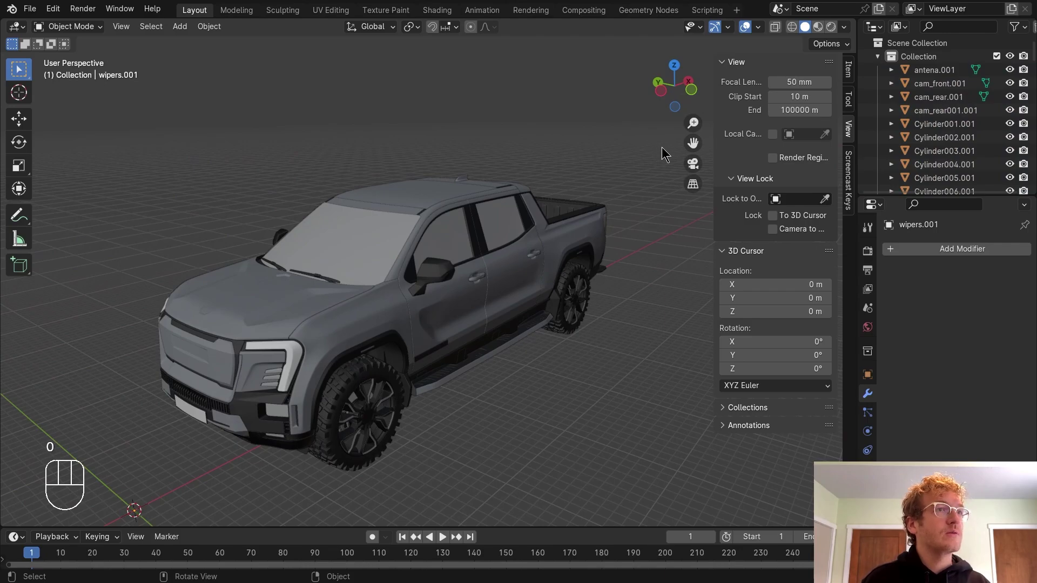
{"action": "left_click", "coordinate": [729, 31]}
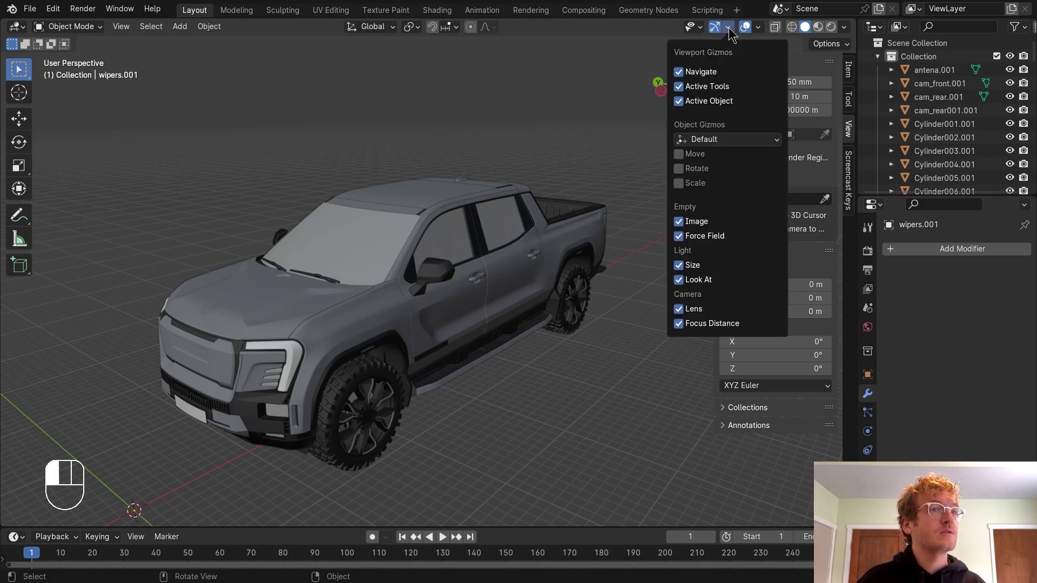
{"action": "left_click", "coordinate": [759, 27]}
Step: Turn on the Statistics overlay, showing 117 objects and about 2.87 million triangles
{"action": "left_click", "coordinate": [682, 134]}
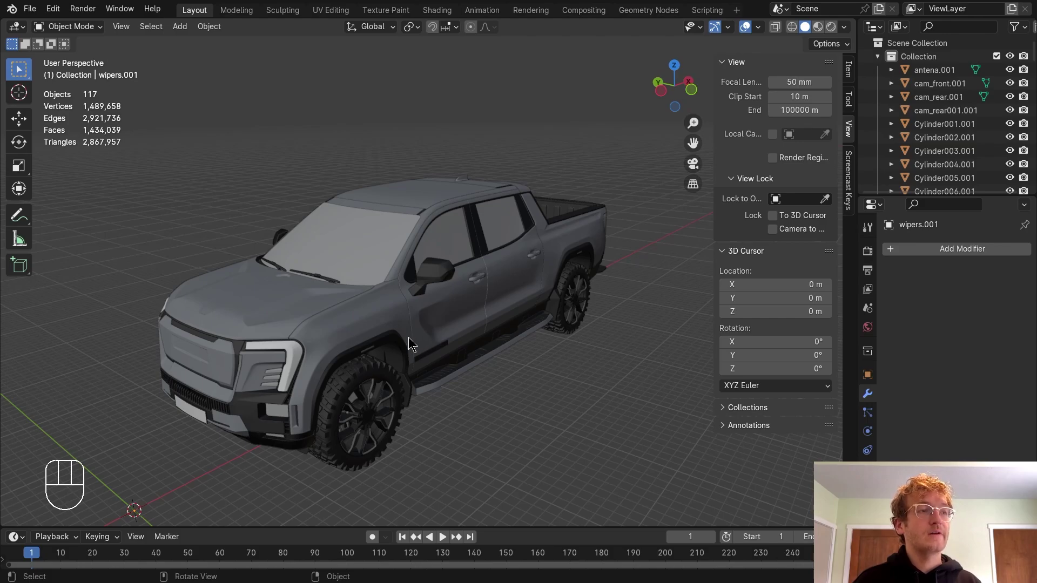
{"action": "scroll", "coordinate": [410, 342], "scroll_direction": "down", "scroll_amount": 2}
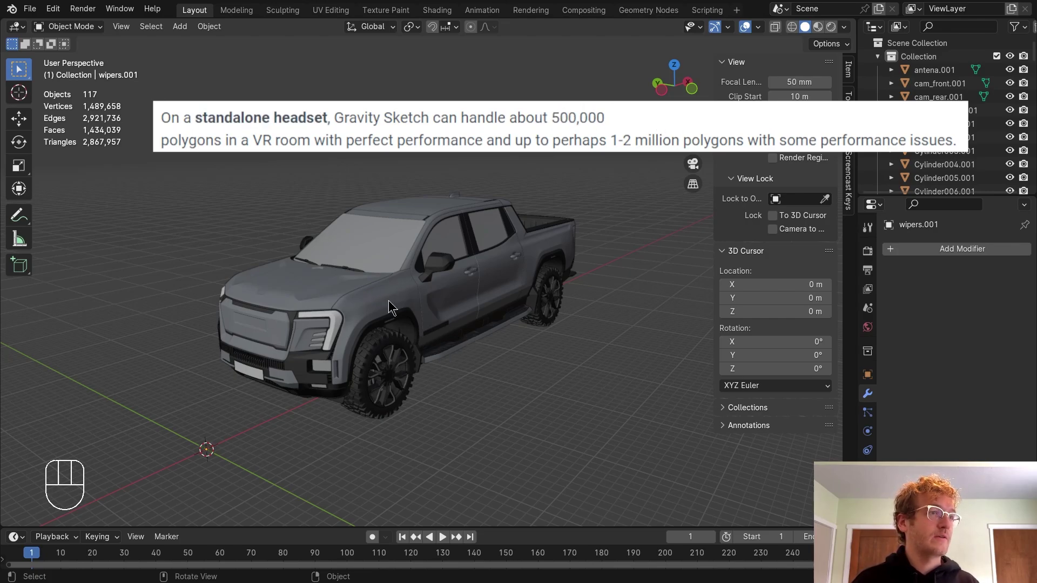
{"action": "scroll", "coordinate": [372, 319], "scroll_direction": "up", "scroll_amount": 5}
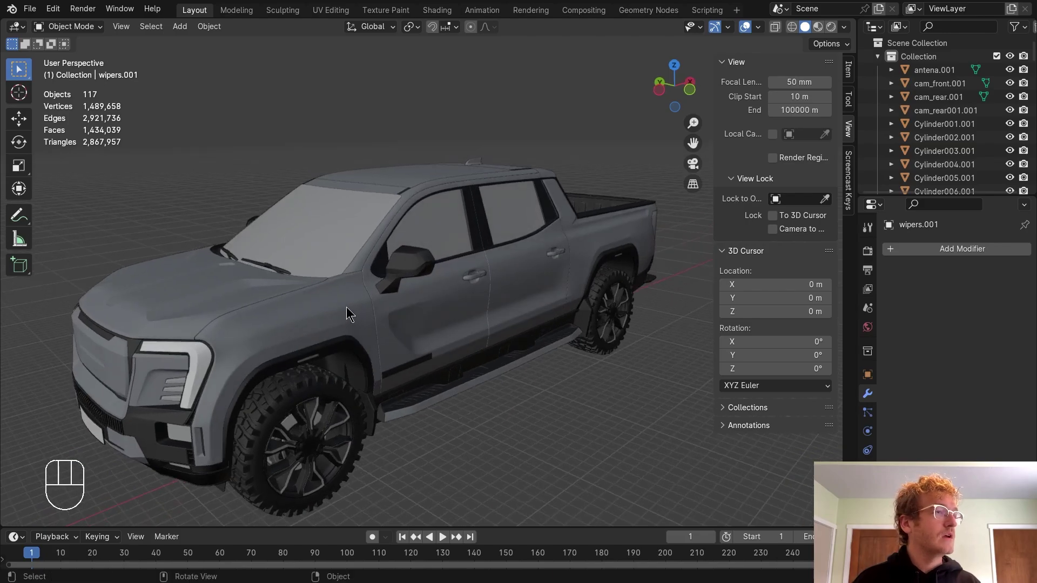
Step: Add a Decimate modifier to front_fender.001 with ratio 0.2, leaving 6569 faces
{"action": "left_click", "coordinate": [330, 312]}
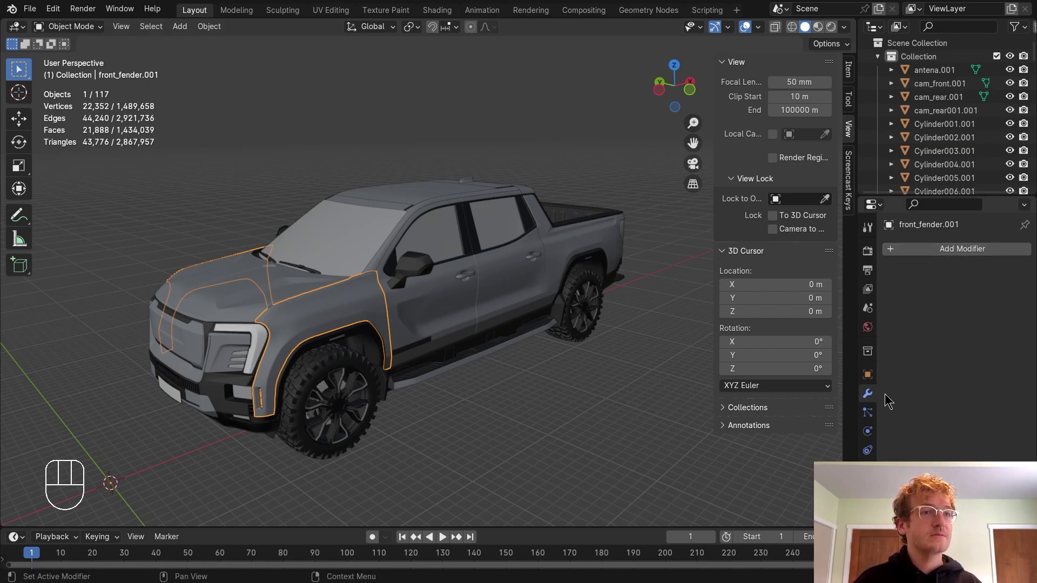
{"action": "left_click", "coordinate": [935, 251]}
{"action": "mouse_move", "coordinate": [934, 254]}
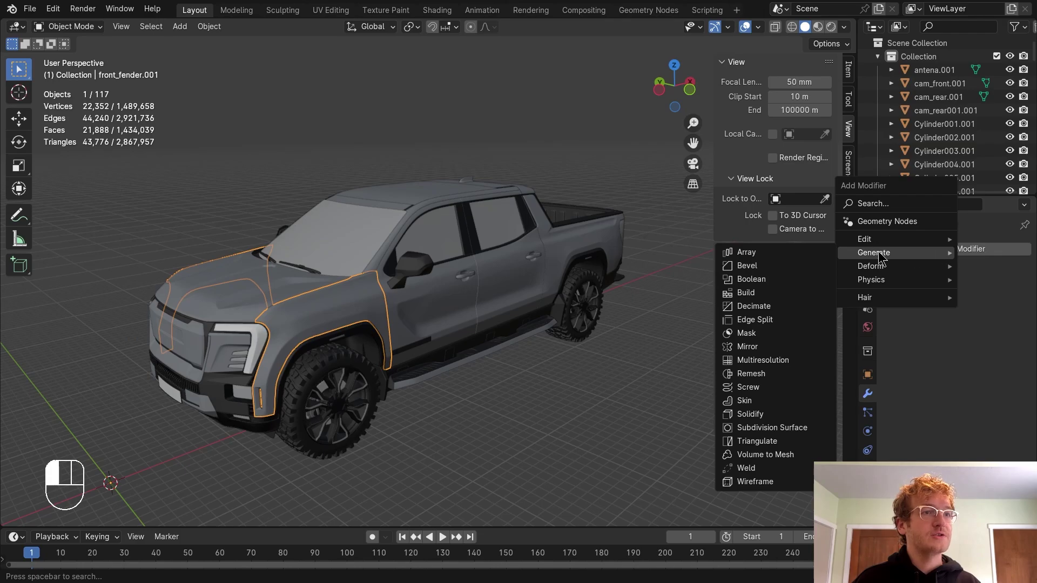
{"action": "left_click", "coordinate": [789, 311]}
{"action": "scroll", "coordinate": [270, 300], "scroll_direction": "up", "scroll_amount": 4}
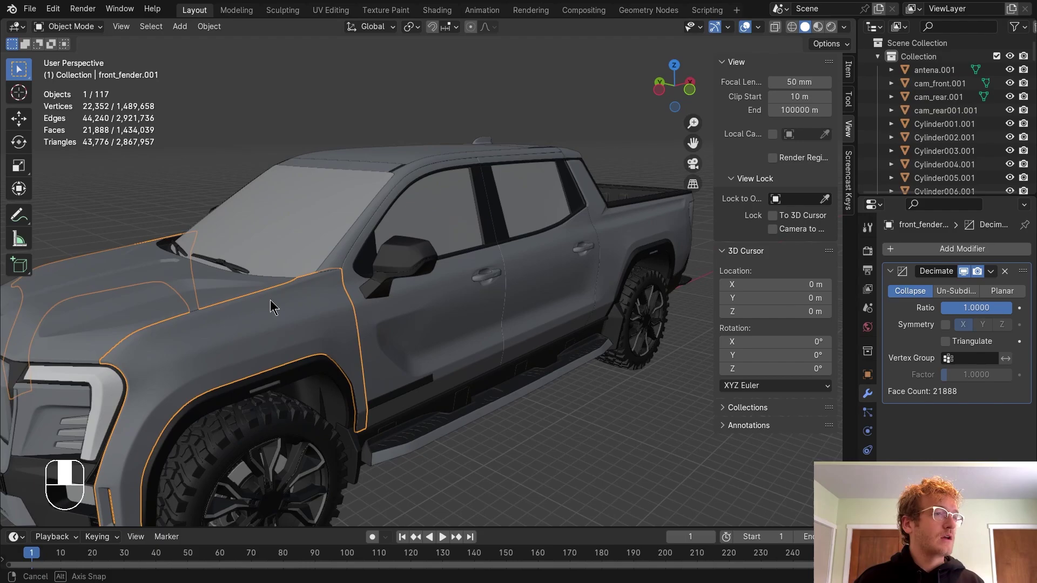
{"action": "middle_click_drag", "start_coordinate": [270, 300], "coordinate": [274, 300]}
{"action": "mouse_move", "coordinate": [977, 307]}
{"action": "left_mouse_down"}
{"action": "mouse_move", "coordinate": [913, 307]}
{"action": "mouse_move", "coordinate": [965, 313]}
{"action": "left_mouse_up"}
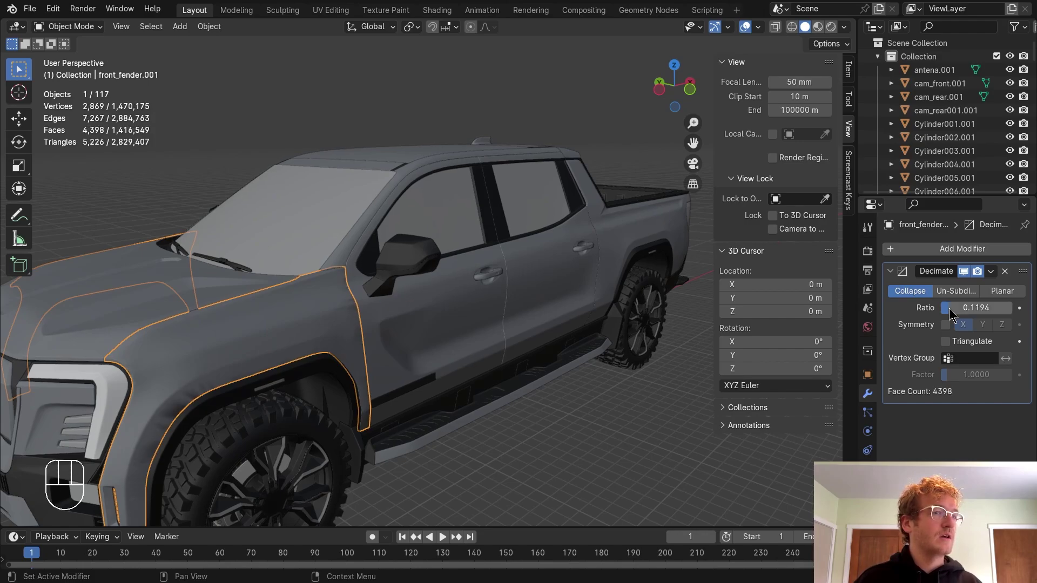
{"action": "left_click", "coordinate": [978, 307]}
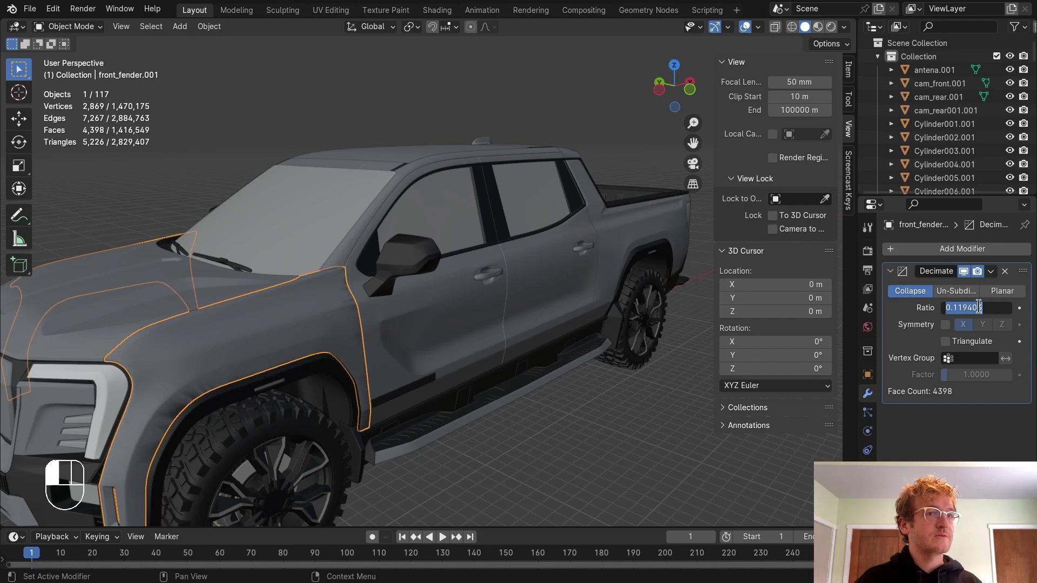
{"action": "type", "text": ".2"}
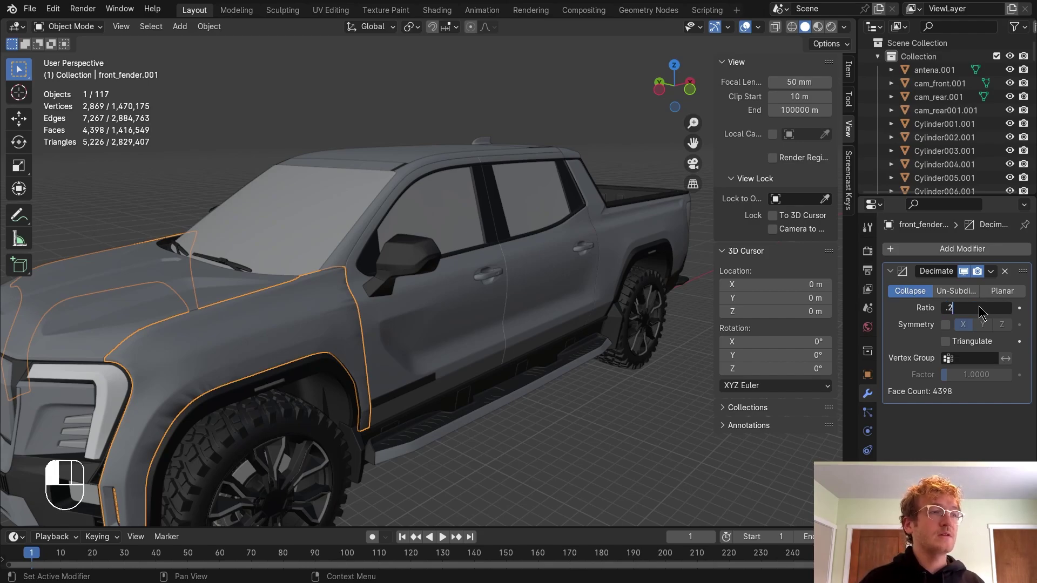
{"action": "key", "text": "Return"}
{"action": "middle_click_drag", "start_coordinate": [540, 311], "coordinate": [442, 309]}
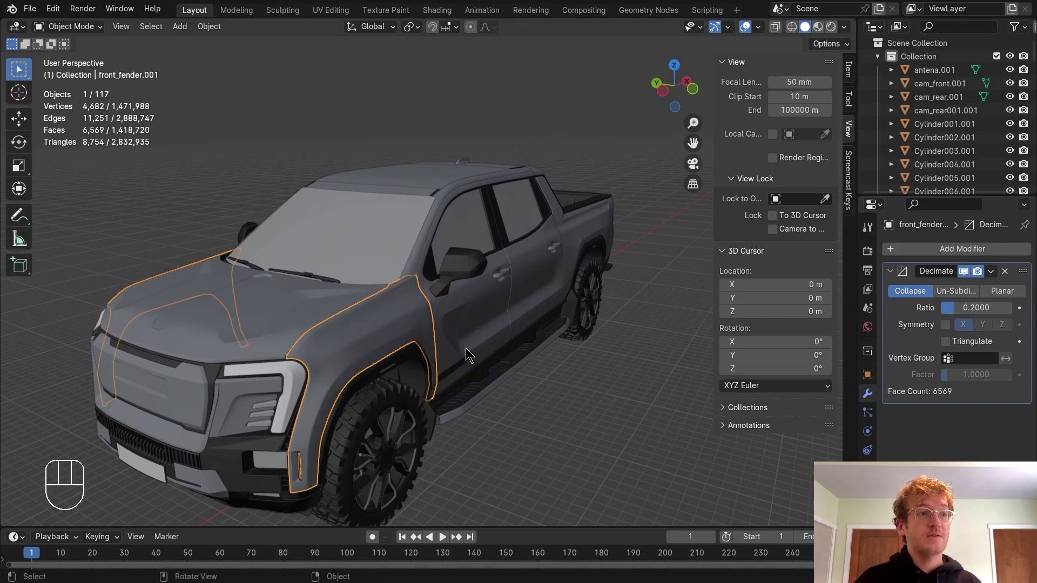
Step: Select all truck parts with the front fender active and Copy Modifiers via Ctrl+L
{"action": "left_click", "coordinate": [285, 305]}
{"action": "key", "text": "ctrl+z"}
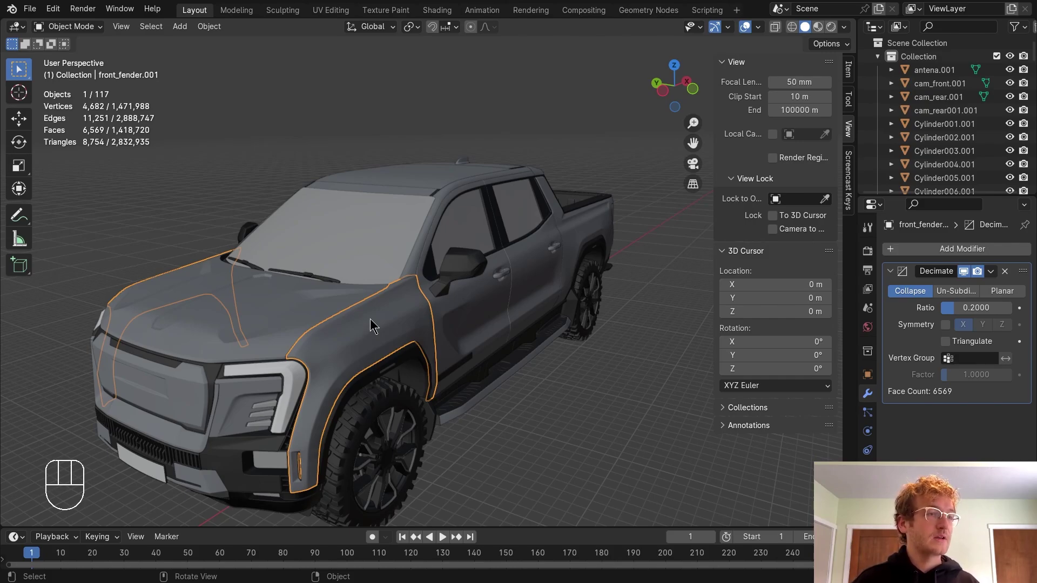
{"action": "key", "text": "a"}
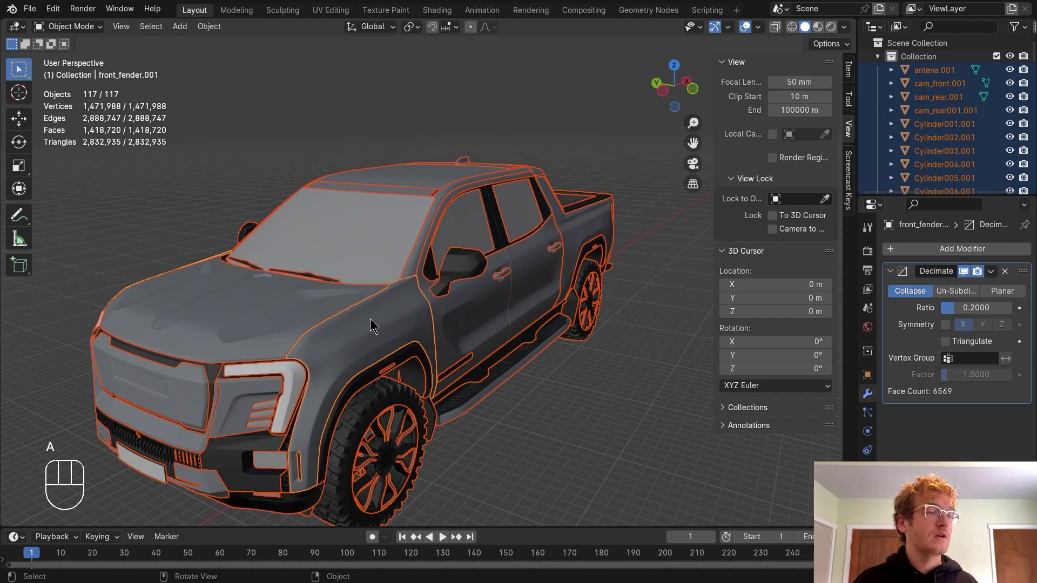
{"action": "key", "text": "ctrl+l"}
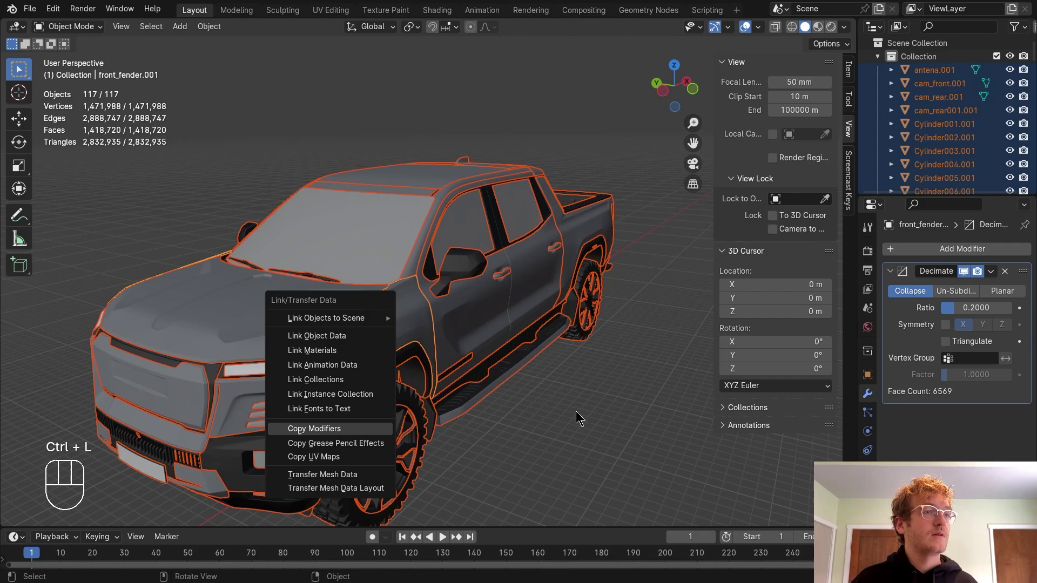
{"action": "key", "text": "Return"}
{"action": "middle_click_drag", "start_coordinate": [466, 299], "coordinate": [575, 419]}
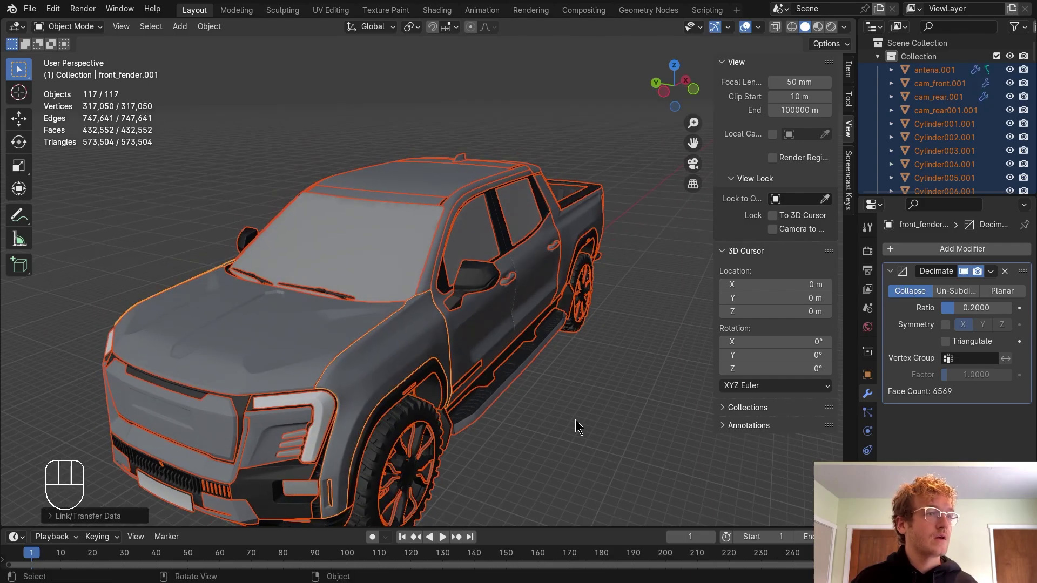
Step: Click through the hood, windshield, doors and side window to identify parts, then clear the selection
{"action": "left_click", "coordinate": [579, 420]}
{"action": "left_click", "coordinate": [285, 330]}
{"action": "left_click", "coordinate": [367, 257]}
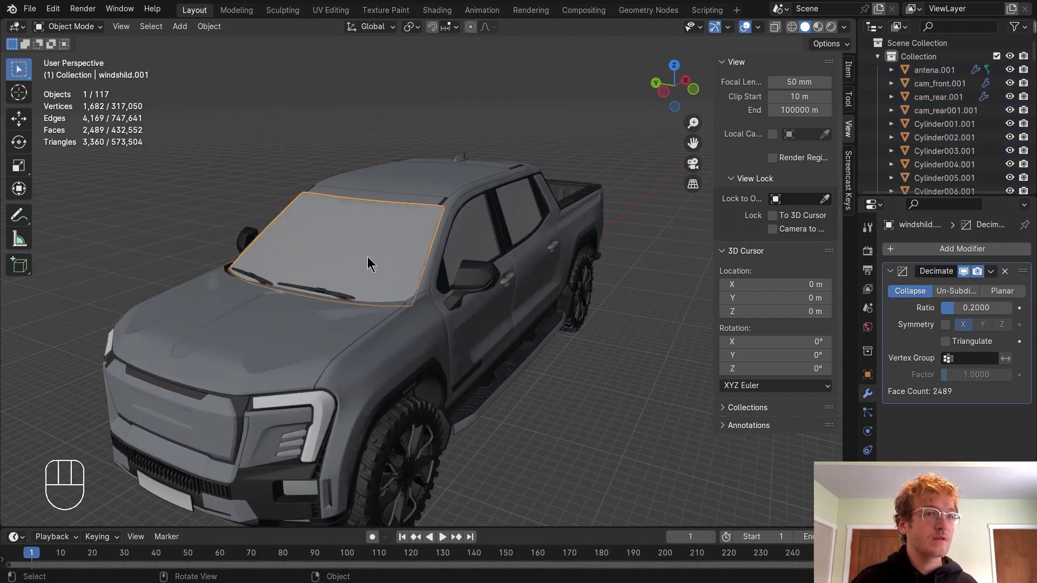
{"action": "left_click", "coordinate": [326, 343]}
{"action": "left_click", "coordinate": [478, 322]}
{"action": "left_click", "coordinate": [470, 240]}
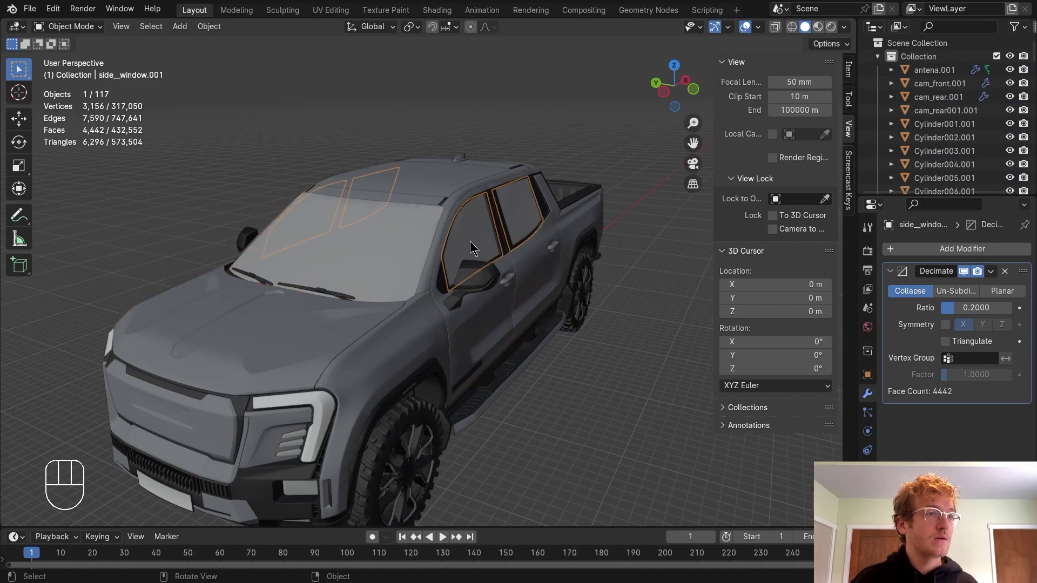
{"action": "left_click", "coordinate": [560, 264]}
{"action": "left_click", "coordinate": [586, 238]}
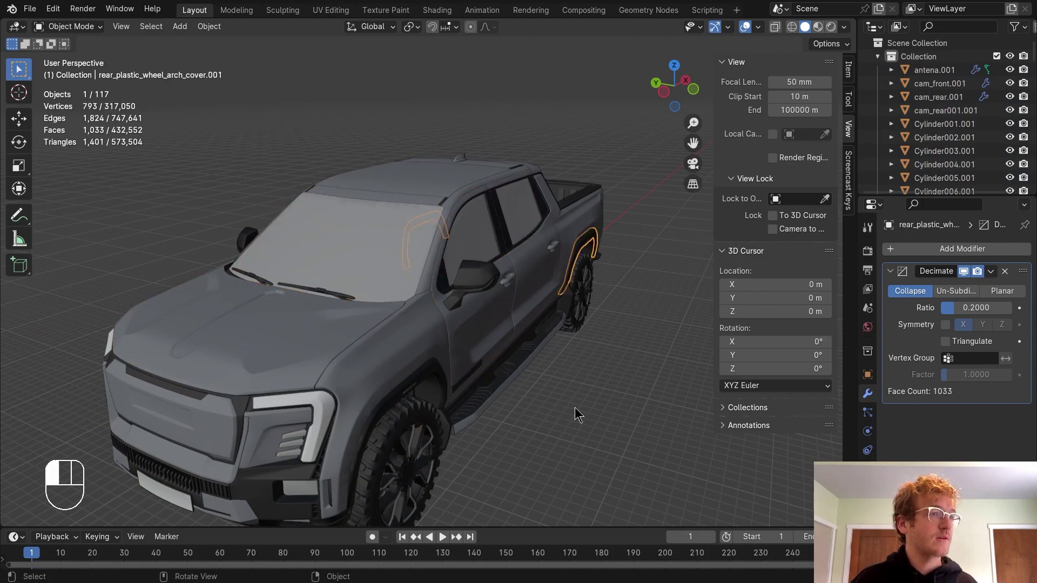
{"action": "left_click", "coordinate": [575, 407]}
{"action": "scroll", "coordinate": [479, 358], "scroll_direction": "down", "scroll_amount": 5}
{"action": "middle_click_drag", "start_coordinate": [496, 343], "coordinate": [457, 345]}
{"action": "scroll", "coordinate": [456, 344], "scroll_direction": "up", "scroll_amount": 4}
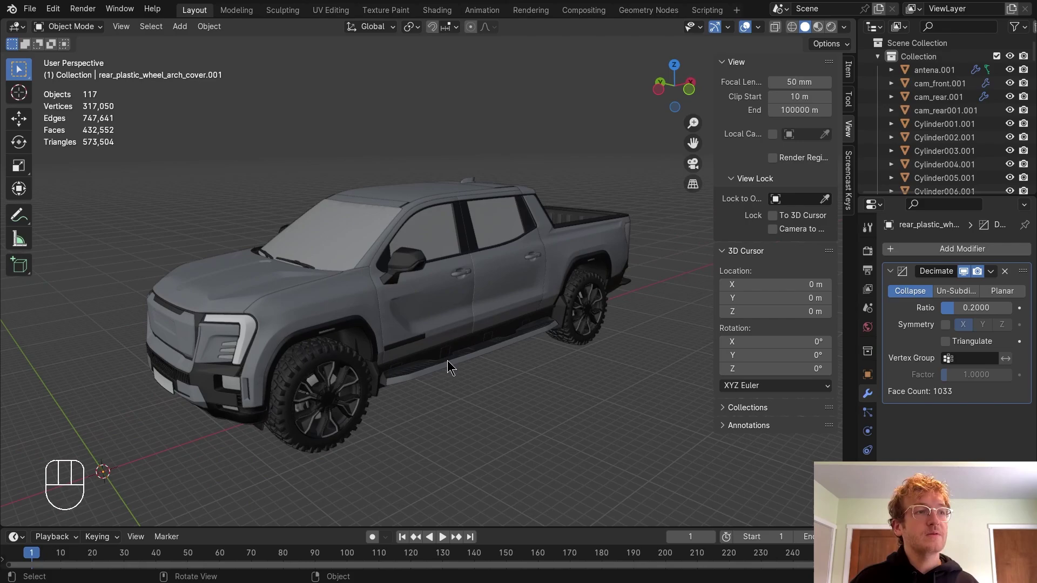
{"action": "scroll", "coordinate": [420, 309], "scroll_direction": "up", "scroll_amount": 4}
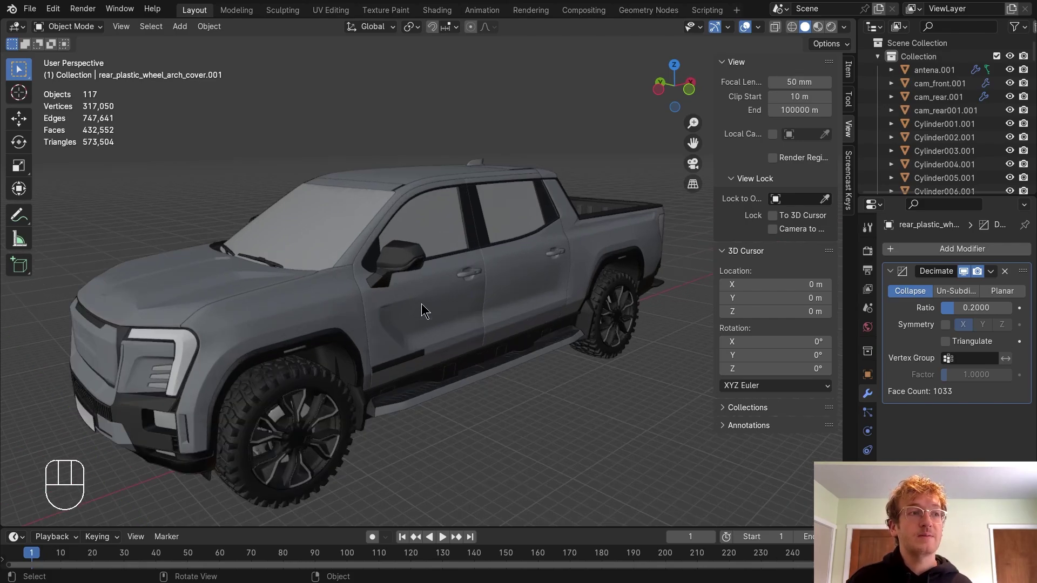
{"action": "scroll", "coordinate": [420, 309], "scroll_direction": "up", "scroll_amount": 2}
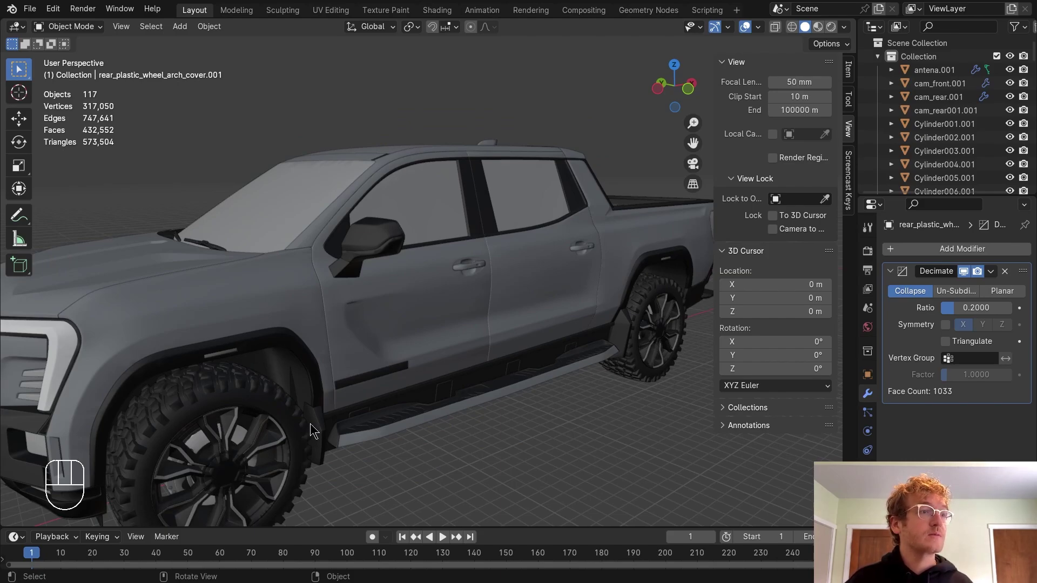
Step: Set the doors' Decimate ratio to 0.75
{"action": "left_click", "coordinate": [400, 346]}
{"action": "middle_click_drag", "start_coordinate": [400, 346], "coordinate": [378, 342]}
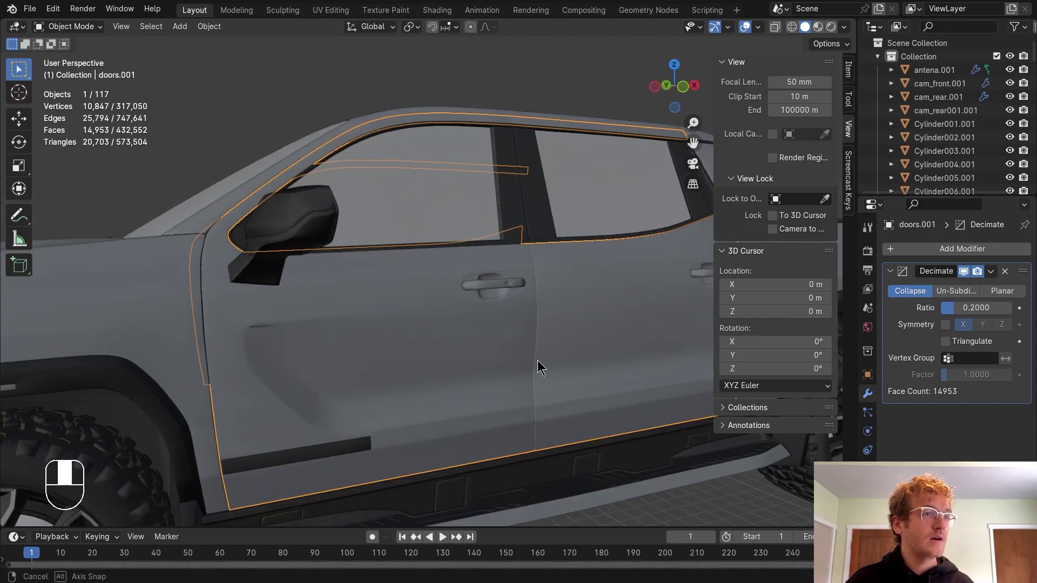
{"action": "middle_click_drag", "start_coordinate": [537, 361], "coordinate": [358, 358]}
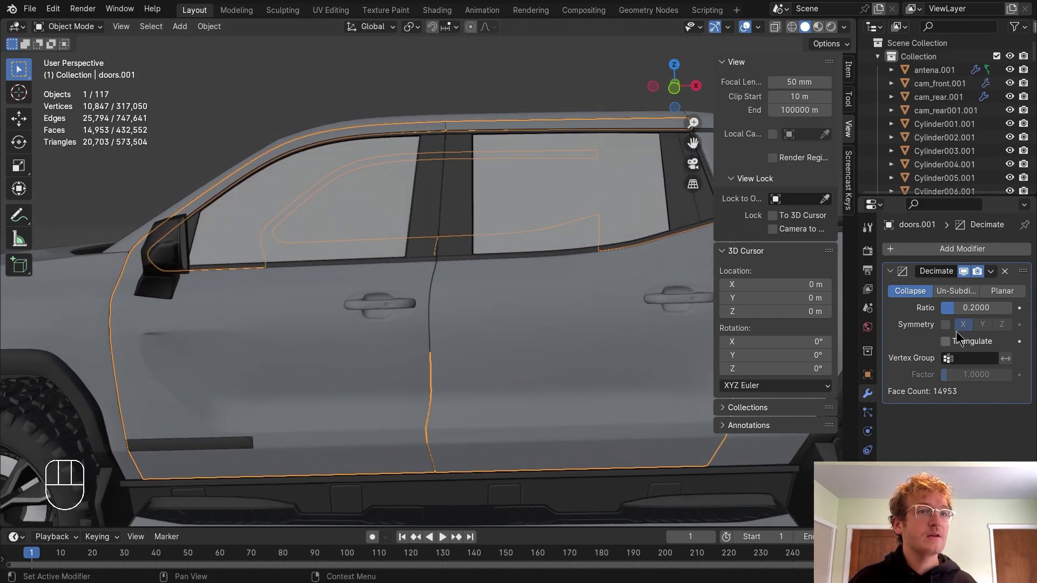
{"action": "left_click", "coordinate": [971, 308]}
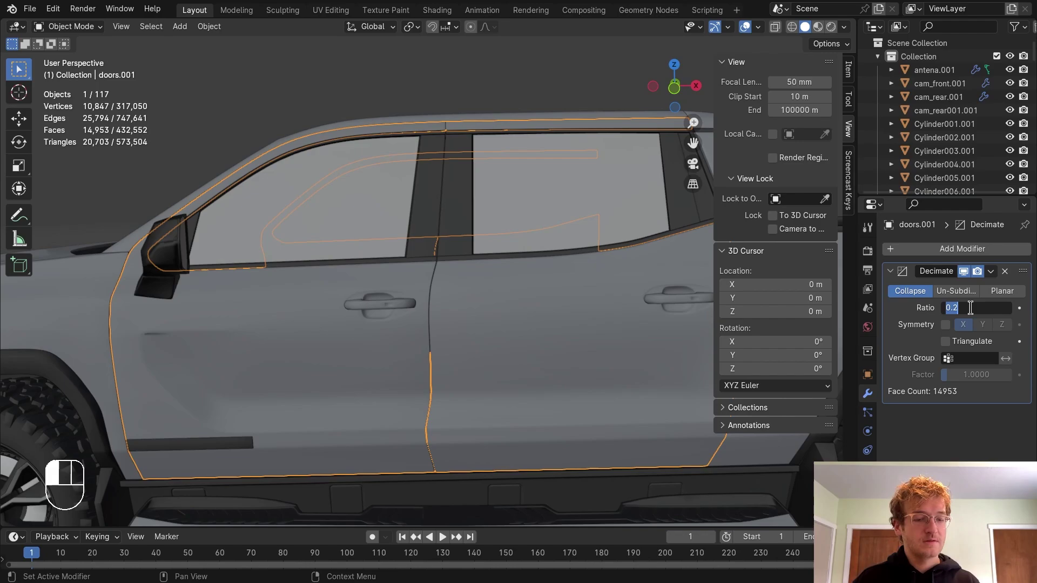
{"action": "type", "text": ".75"}
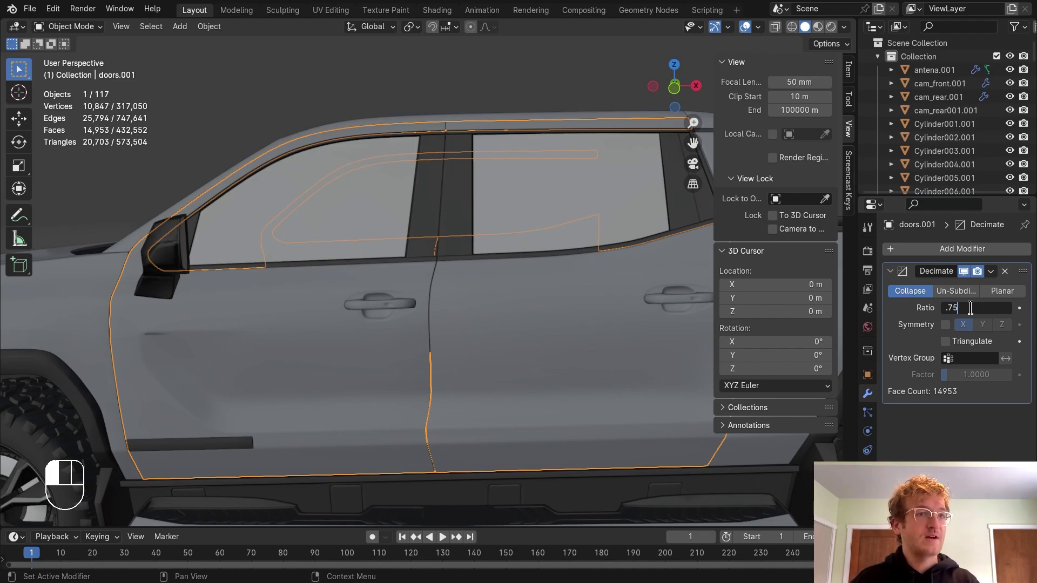
{"action": "key", "text": "Return"}
Step: Set the front fender's Decimate ratio to 0.75
{"action": "middle_click_drag", "start_coordinate": [332, 324], "coordinate": [282, 335]}
{"action": "left_click", "coordinate": [238, 326]}
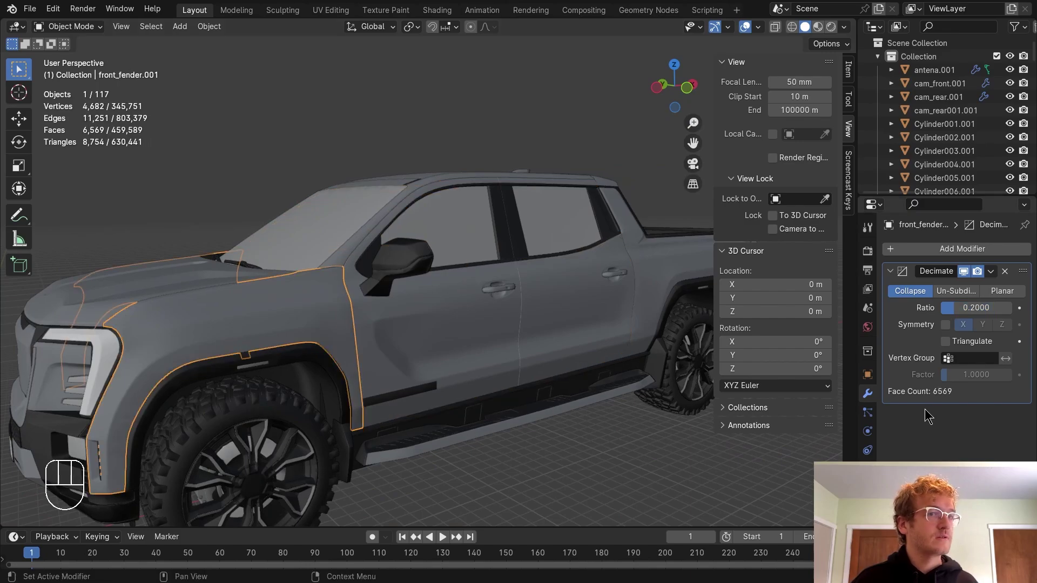
{"action": "left_click", "coordinate": [985, 308]}
{"action": "key", "text": "BackSpace"}
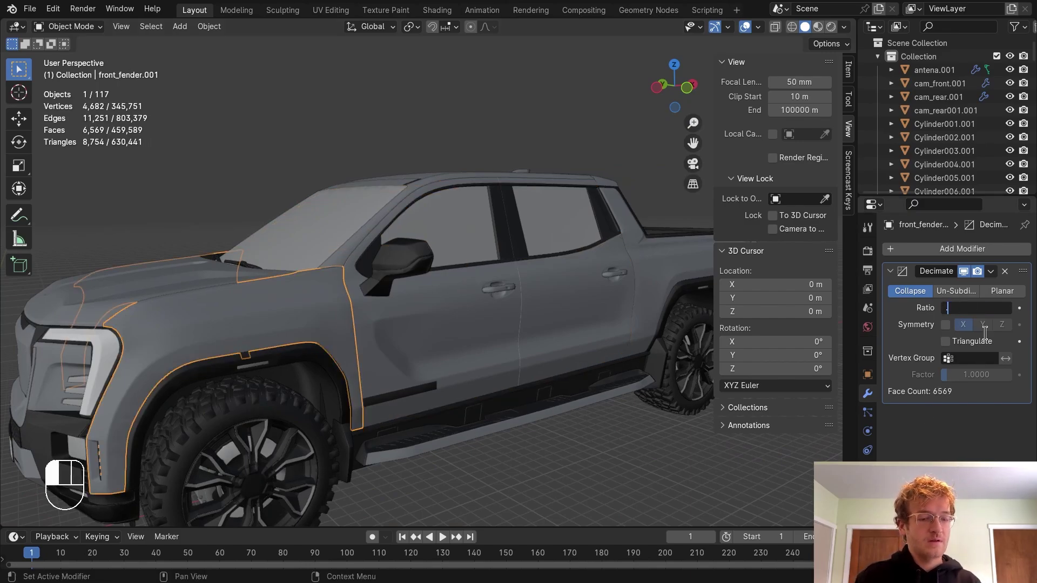
{"action": "type", "text": ".75"}
{"action": "key", "text": "Return"}
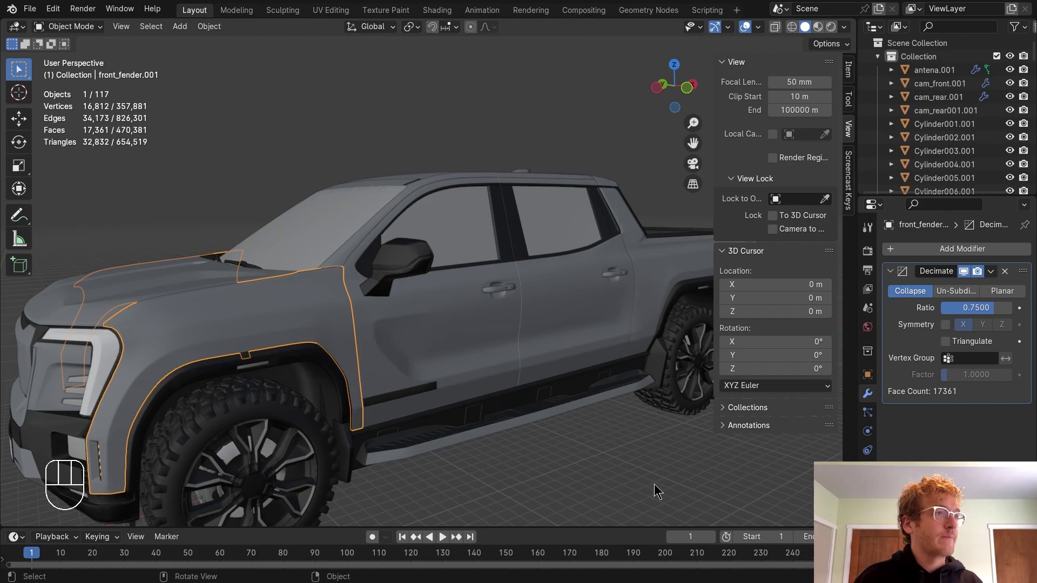
{"action": "left_click", "coordinate": [653, 484]}
Step: Set the hood's Decimate ratio to 0.75
{"action": "key", "text": "Home"}
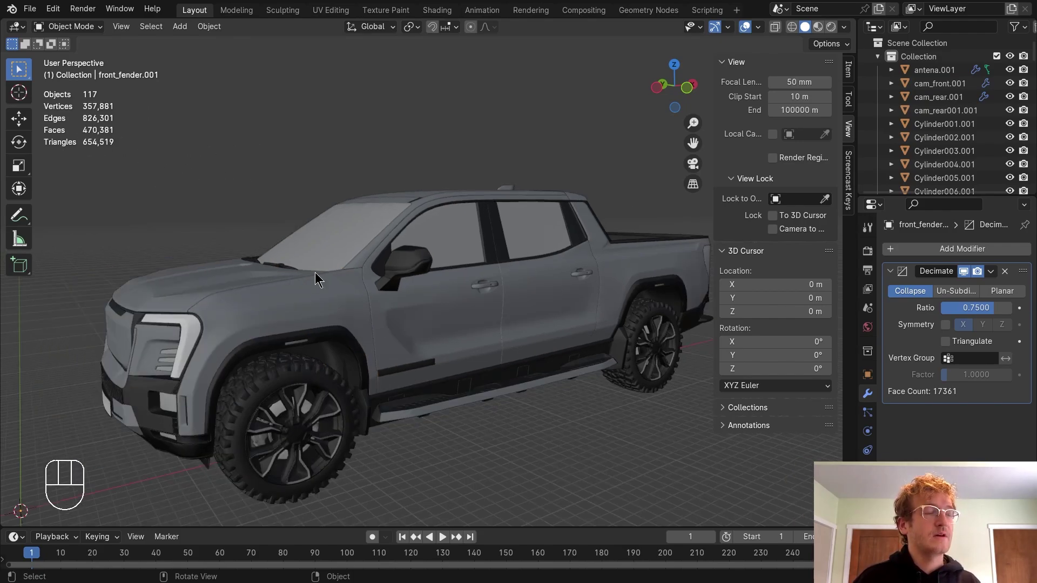
{"action": "middle_click_drag", "start_coordinate": [315, 272], "coordinate": [326, 275]}
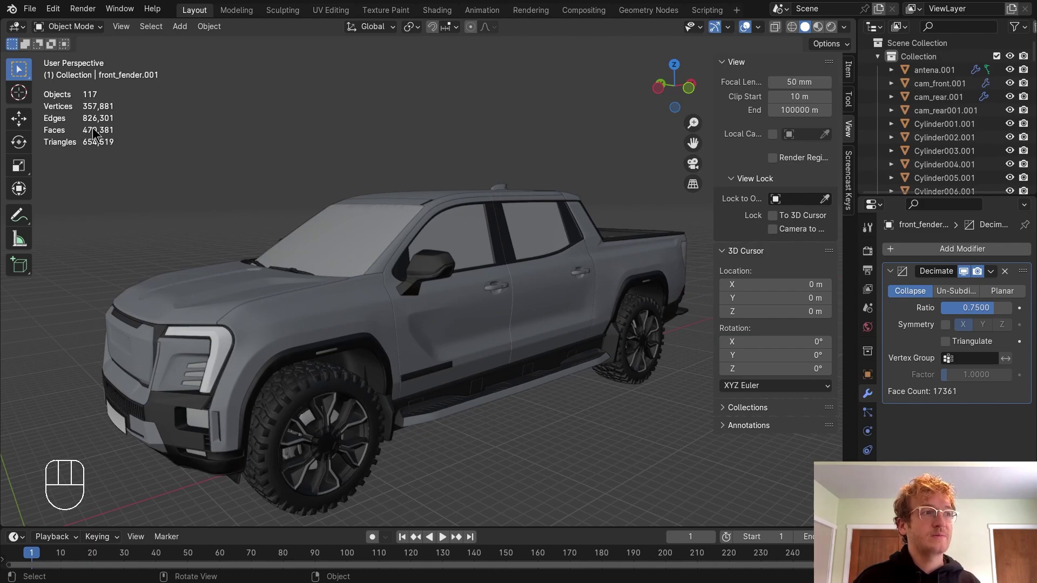
{"action": "middle_click_drag", "start_coordinate": [262, 268], "coordinate": [271, 271]}
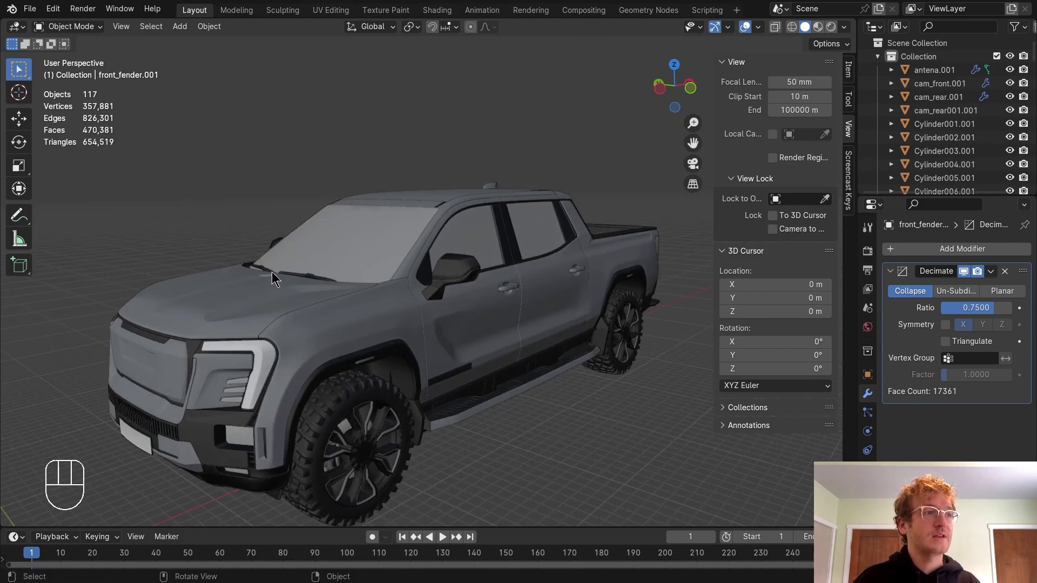
{"action": "left_click", "coordinate": [223, 300]}
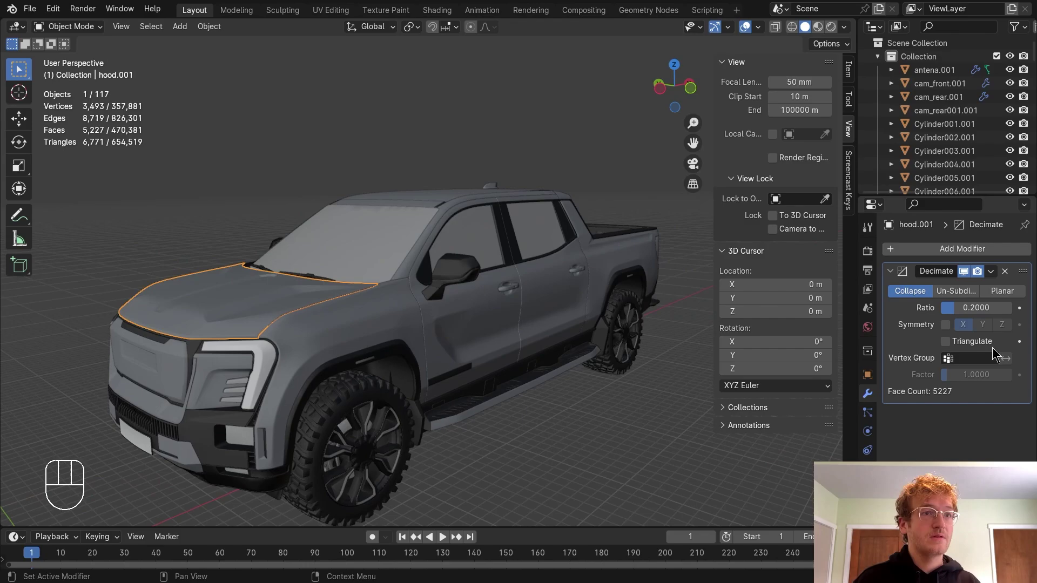
{"action": "left_click", "coordinate": [983, 309]}
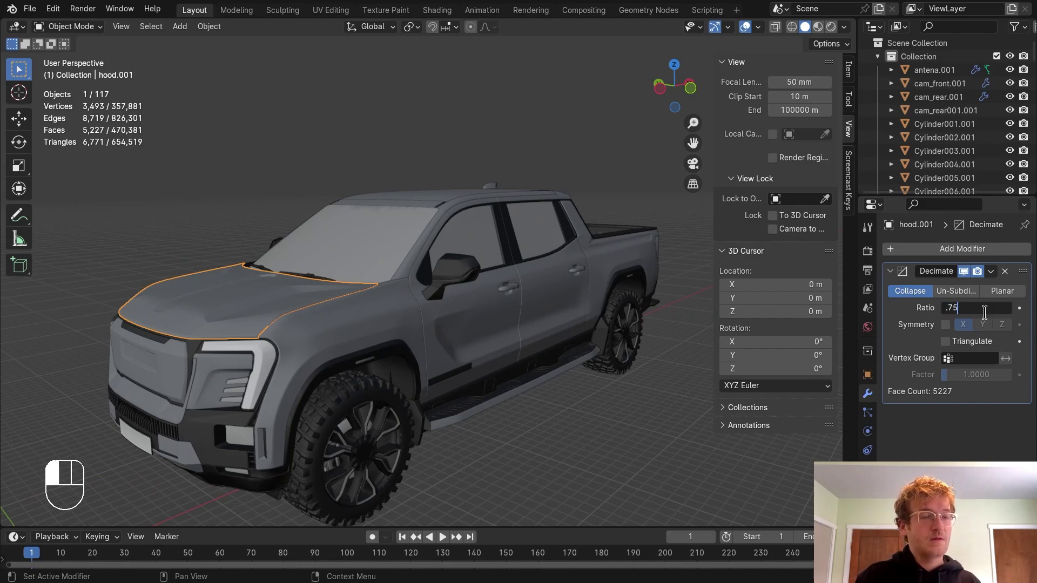
{"action": "key", "text": "Return"}
Step: Set the radiator grille's Decimate ratio to 0.75
{"action": "middle_click_drag", "start_coordinate": [586, 266], "coordinate": [291, 280]}
{"action": "left_click", "coordinate": [203, 309]}
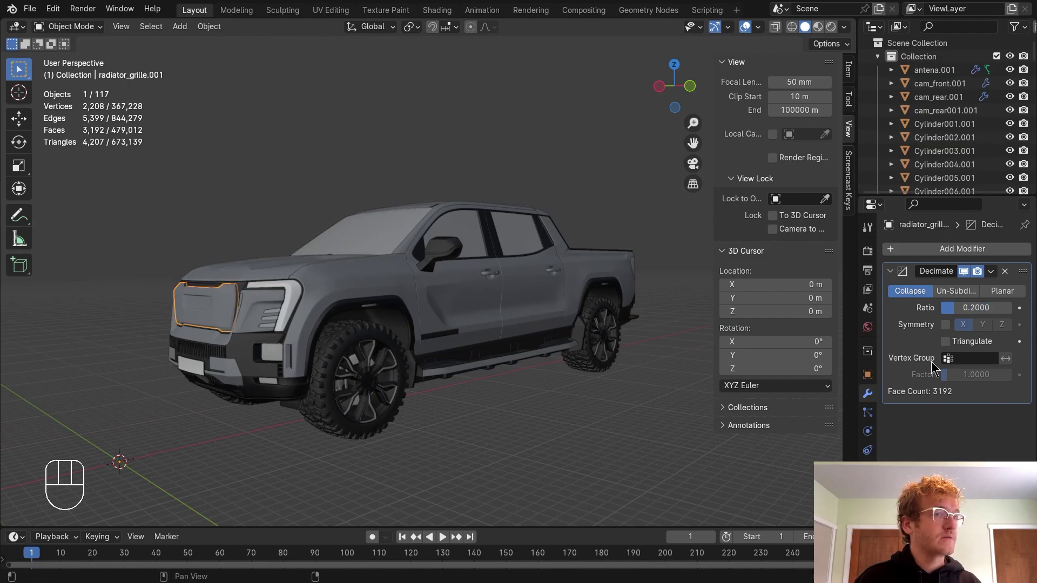
{"action": "left_click", "coordinate": [993, 308]}
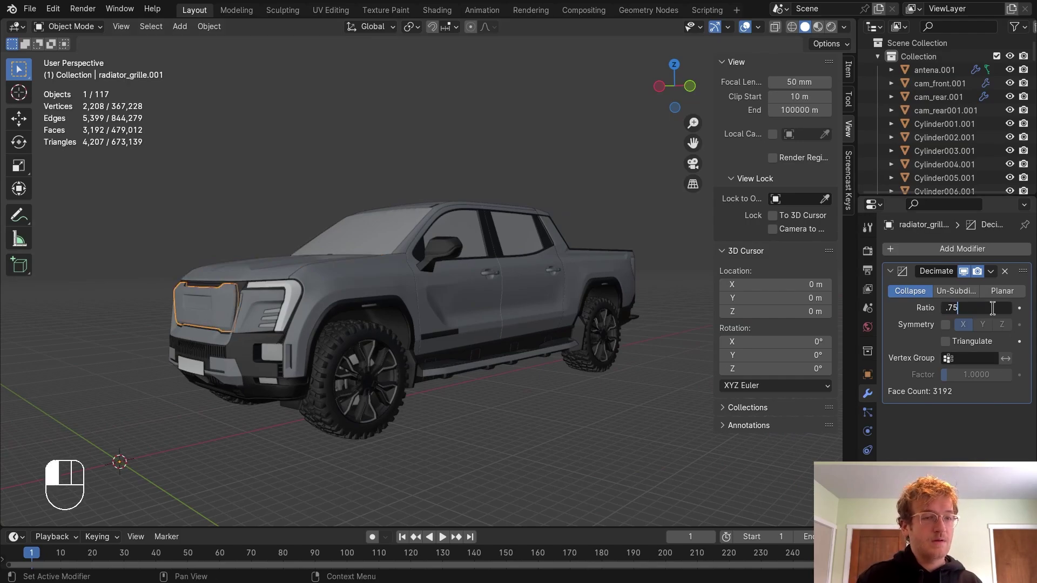
{"action": "type", "text": ".75"}
{"action": "key", "text": "Return"}
{"action": "middle_click_drag", "start_coordinate": [530, 271], "coordinate": [584, 334]}
{"action": "left_click", "coordinate": [607, 337]}
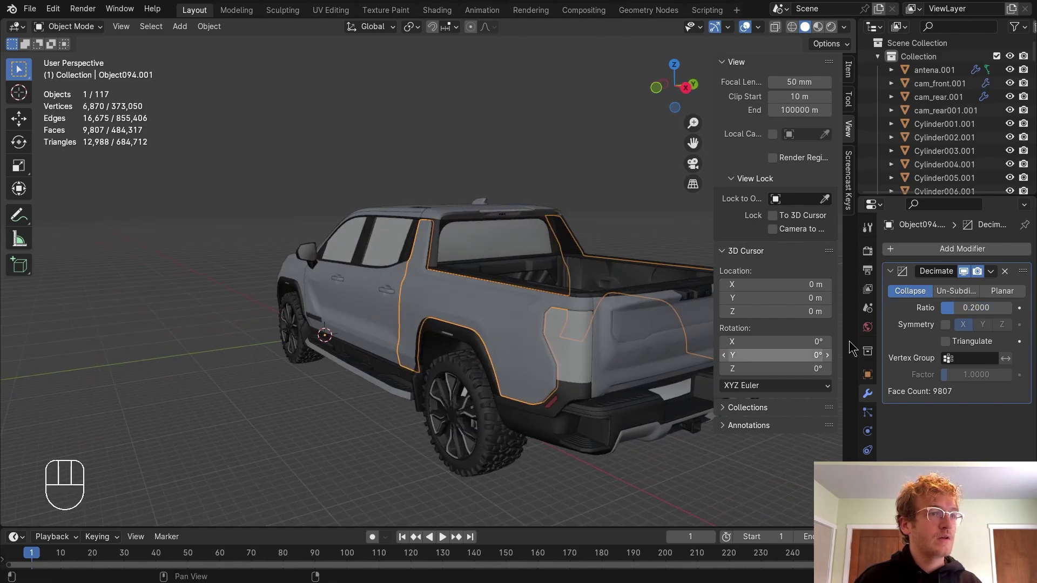
Step: Give the rear side panel a 0.75 ratio and remove the tailgate's Decimate modifier
{"action": "left_click", "coordinate": [967, 309]}
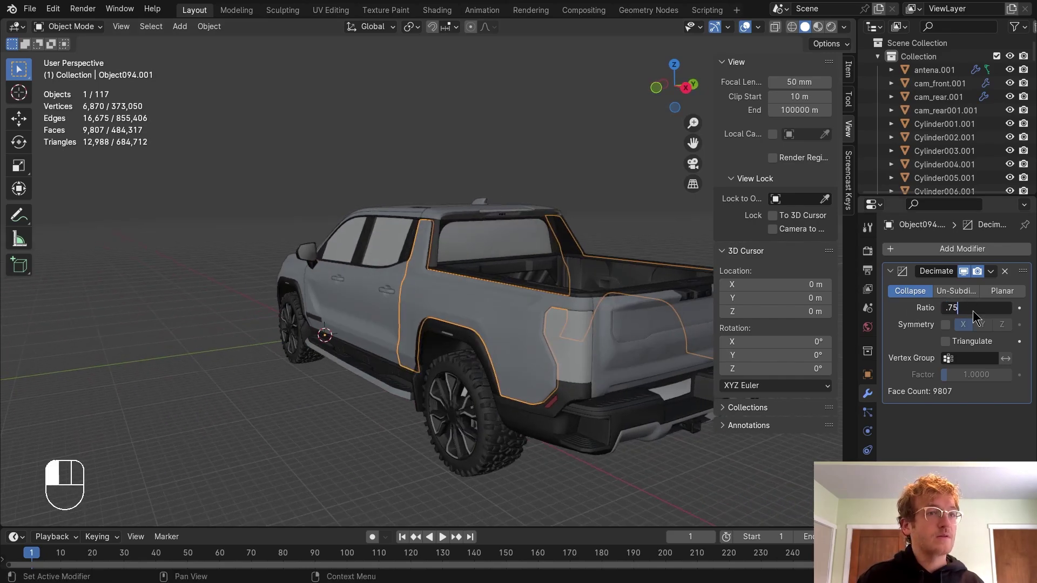
{"action": "key", "text": "Return"}
{"action": "middle_click_drag", "start_coordinate": [594, 357], "coordinate": [541, 367]}
{"action": "left_click", "coordinate": [523, 326]}
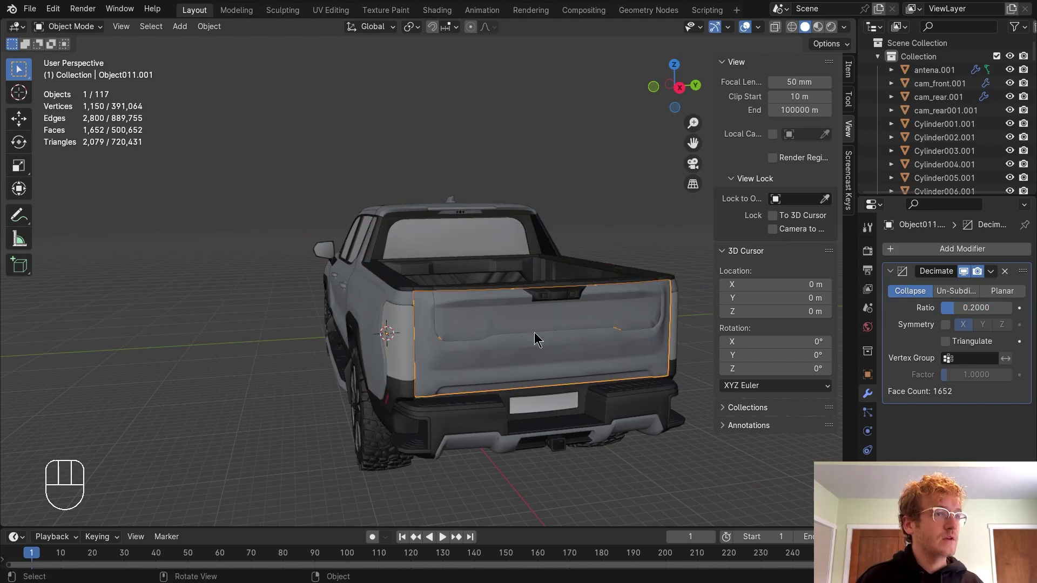
{"action": "scroll", "coordinate": [540, 332], "scroll_direction": "up", "scroll_amount": 3}
{"action": "scroll", "coordinate": [529, 342], "scroll_direction": "down", "scroll_amount": 3}
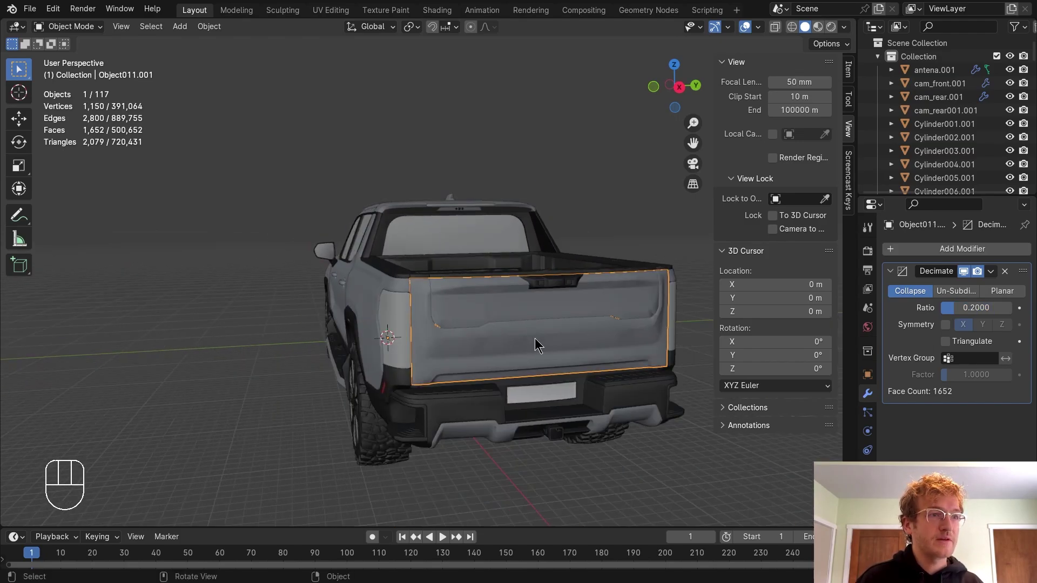
{"action": "left_click", "coordinate": [1004, 272]}
{"action": "left_click", "coordinate": [261, 361]}
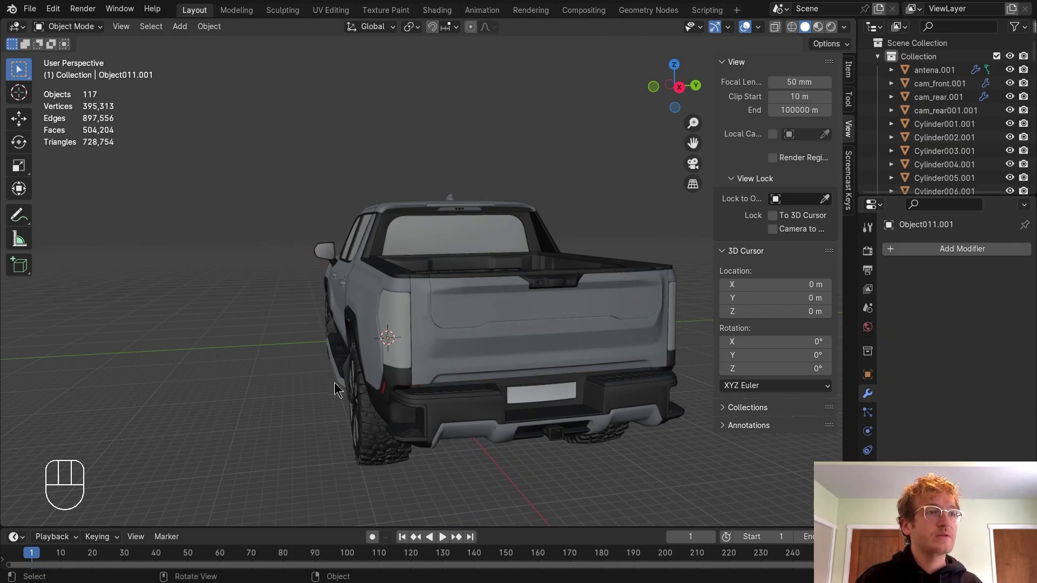
{"action": "middle_click_drag", "start_coordinate": [338, 388], "coordinate": [348, 382]}
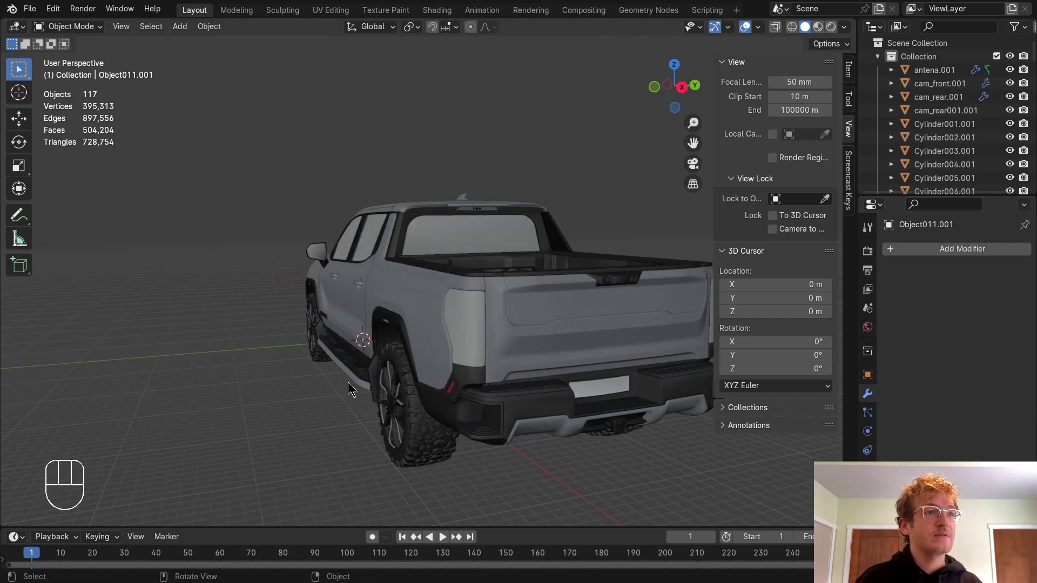
Step: Add a new Decimate modifier to the tailgate and set its ratio to 0.75
{"action": "left_click", "coordinate": [567, 326]}
{"action": "left_click", "coordinate": [918, 249]}
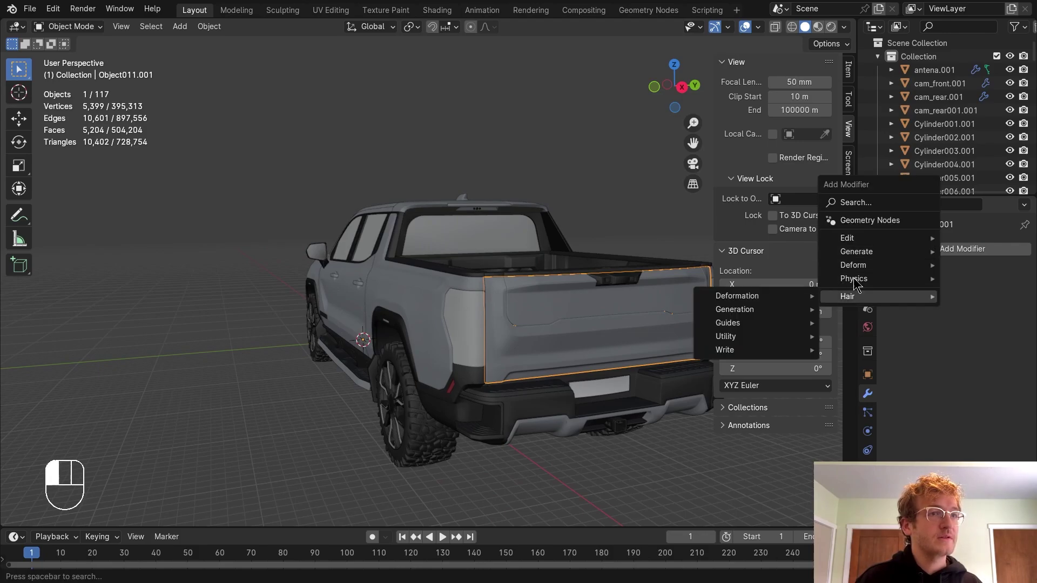
{"action": "mouse_move", "coordinate": [858, 251]}
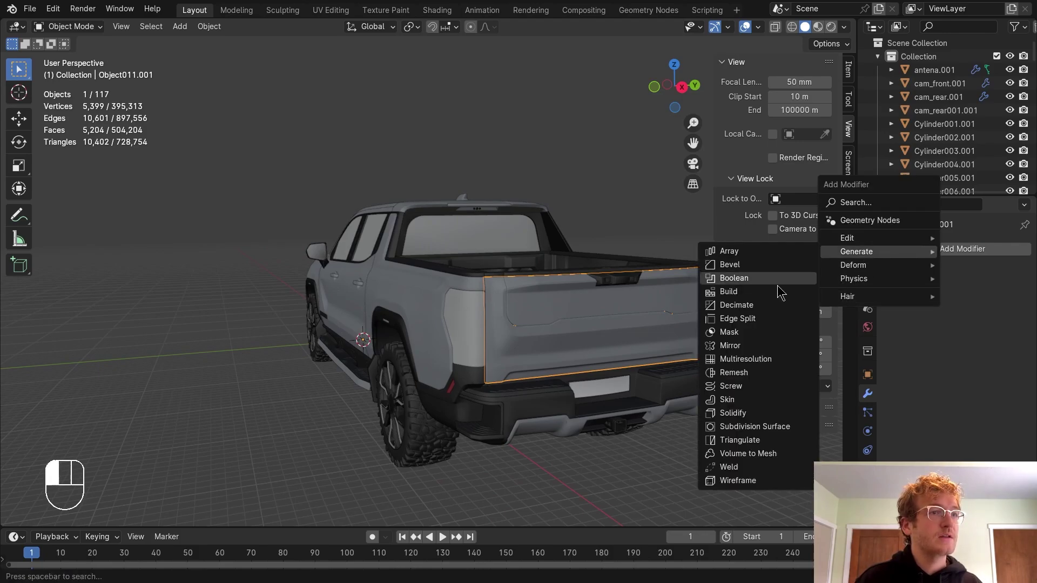
{"action": "left_click", "coordinate": [751, 305]}
{"action": "left_click", "coordinate": [977, 309]}
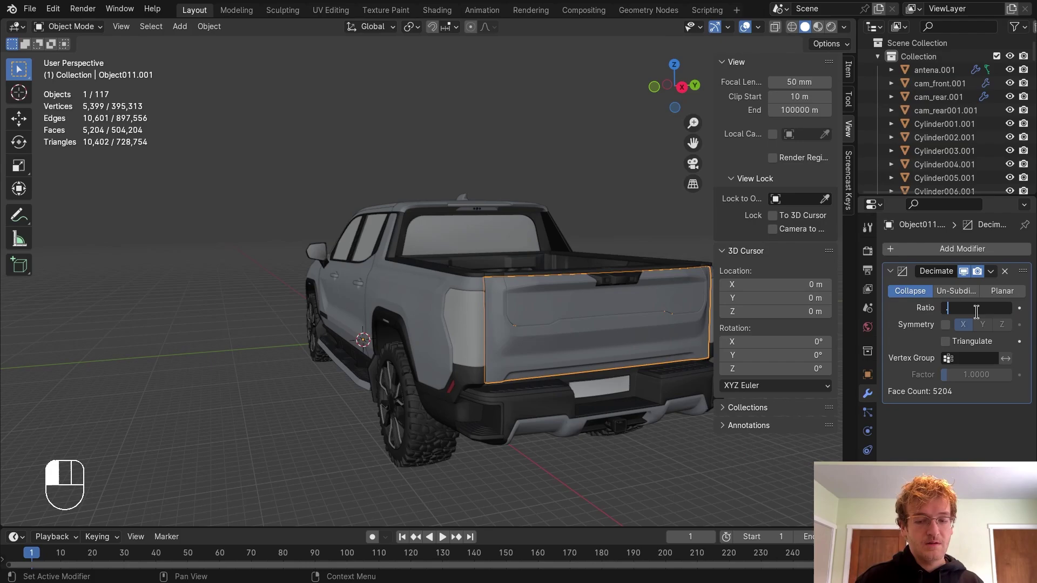
{"action": "key", "text": "Return"}
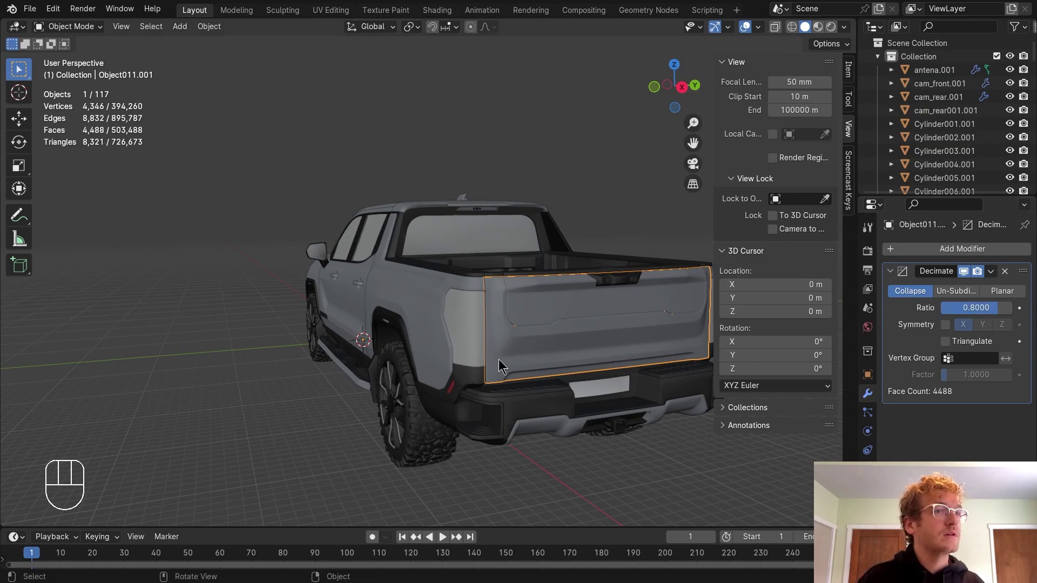
{"action": "left_click", "coordinate": [264, 363]}
{"action": "left_click", "coordinate": [982, 308]}
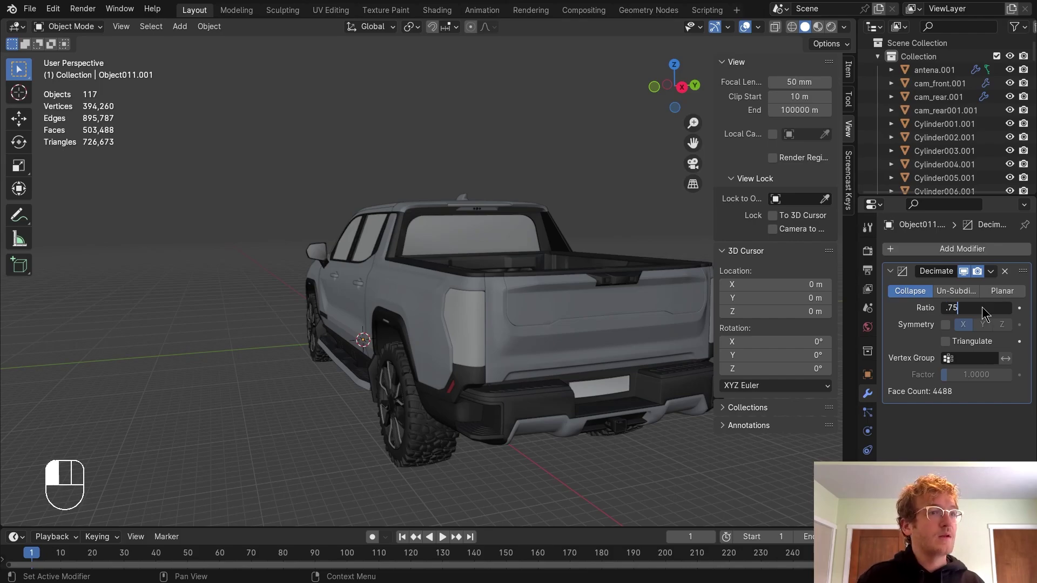
{"action": "type", "text": ".75"}
{"action": "key", "text": "Return"}
Step: Lower the rear body panel Object094.001's Decimate ratio to 0.65
{"action": "left_click", "coordinate": [76, 352]}
{"action": "middle_click_drag", "start_coordinate": [221, 347], "coordinate": [285, 341]}
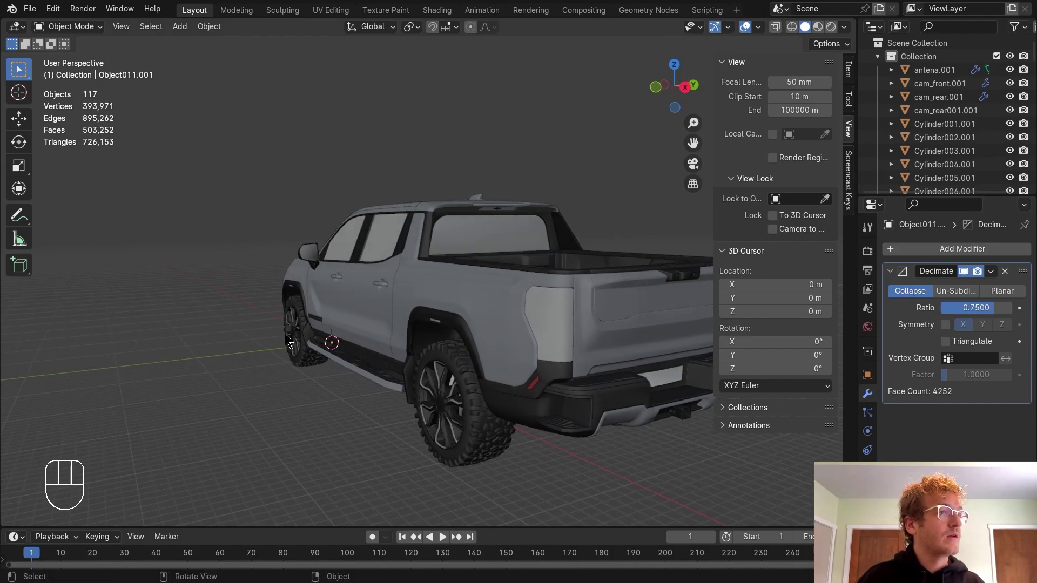
{"action": "left_click", "coordinate": [452, 292]}
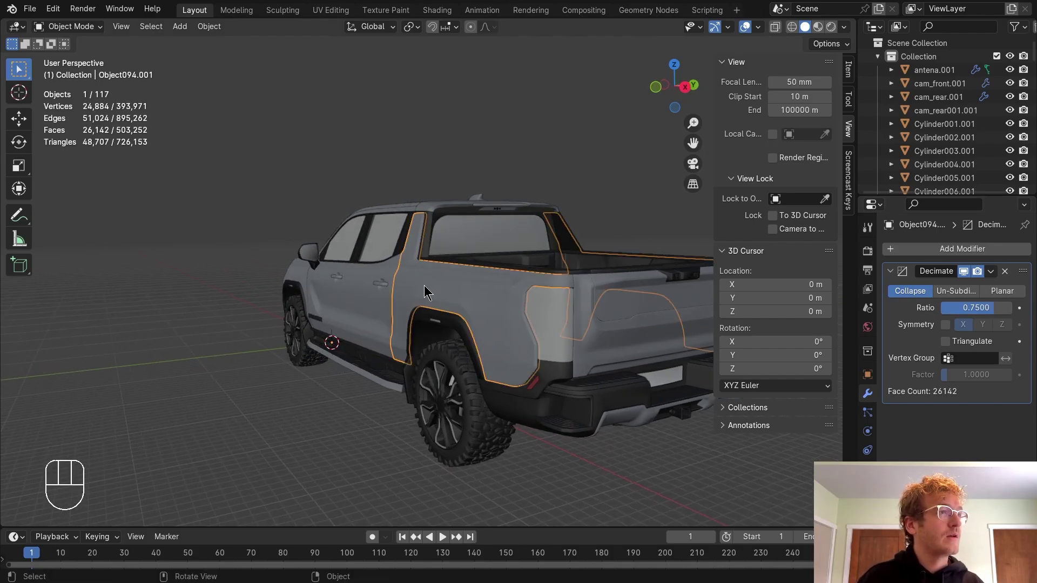
{"action": "left_click", "coordinate": [997, 308]}
{"action": "key", "text": "BackSpace"}
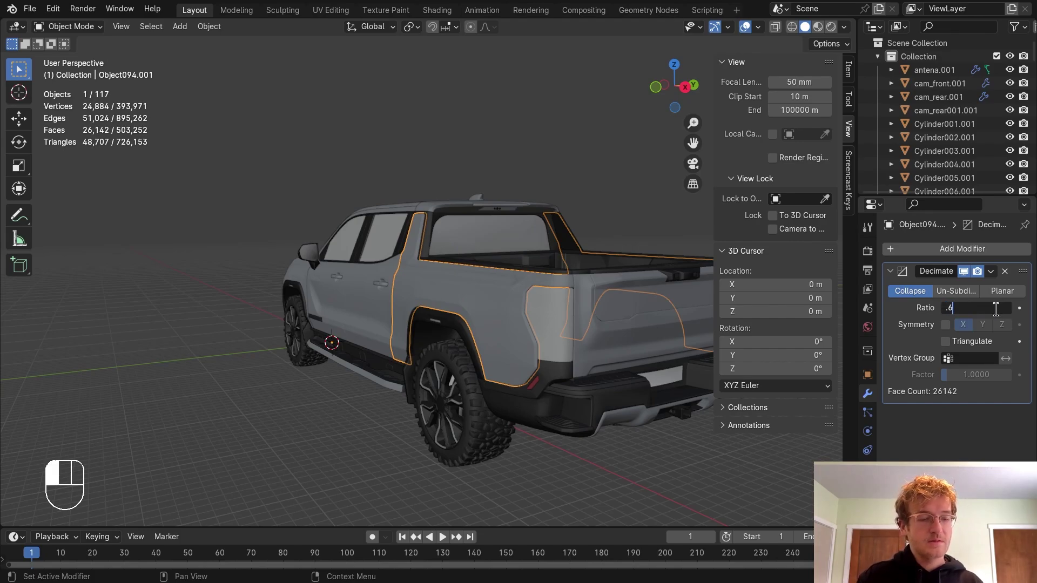
{"action": "type", "text": ".65"}
{"action": "key", "text": "Return"}
{"action": "left_click", "coordinate": [266, 402]}
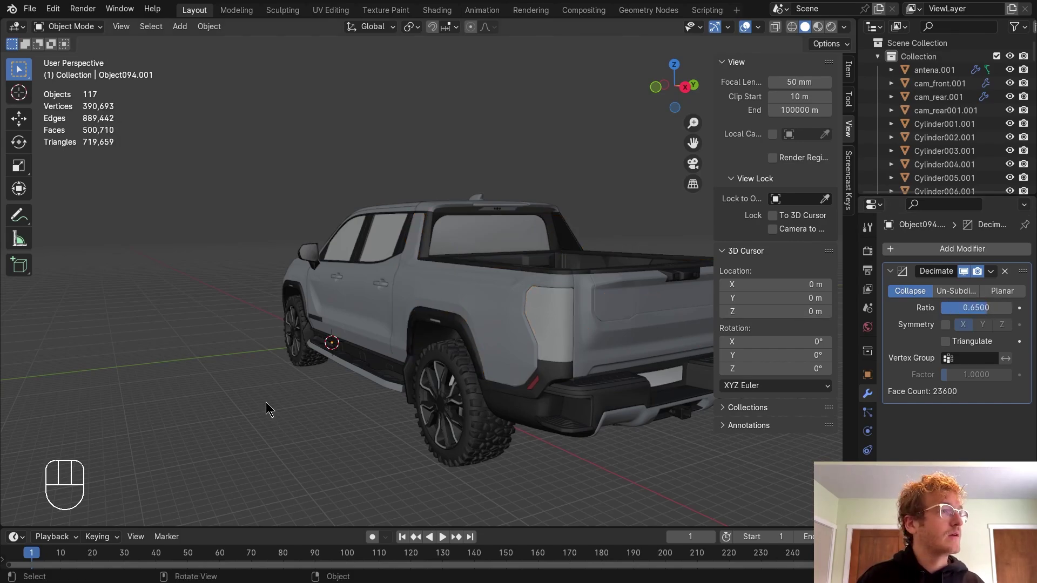
Step: Lower doors.001's Decimate ratio to 0.7, giving 39,273 faces
{"action": "left_click", "coordinate": [345, 319]}
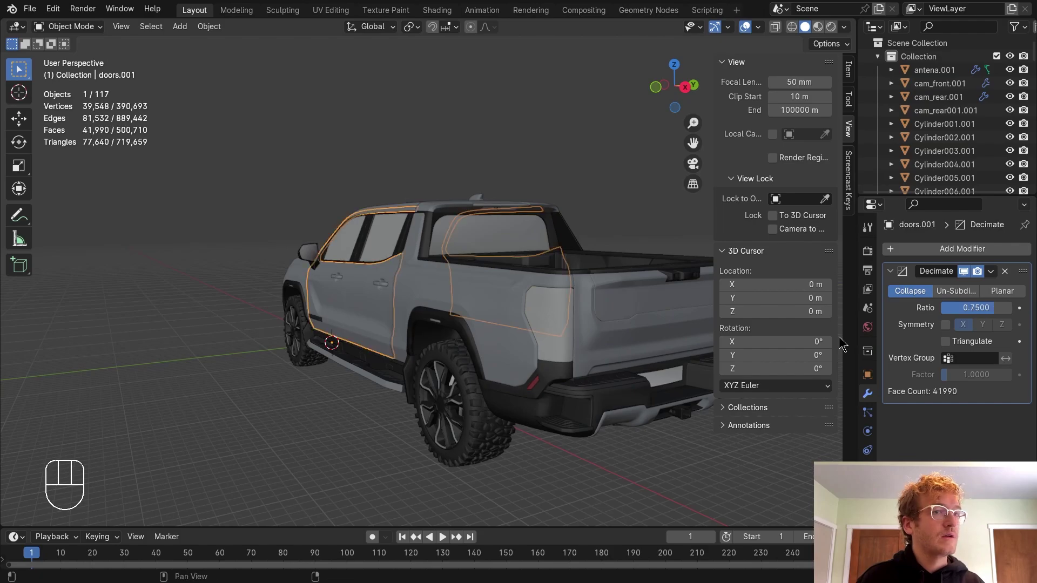
{"action": "left_click", "coordinate": [969, 309]}
{"action": "key", "text": "BackSpace"}
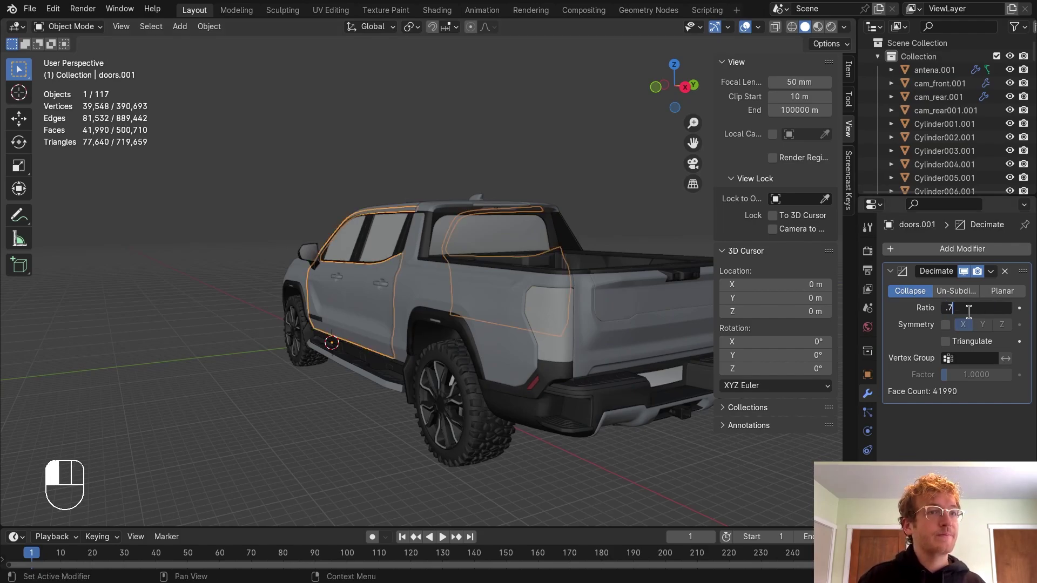
{"action": "key", "text": "Return"}
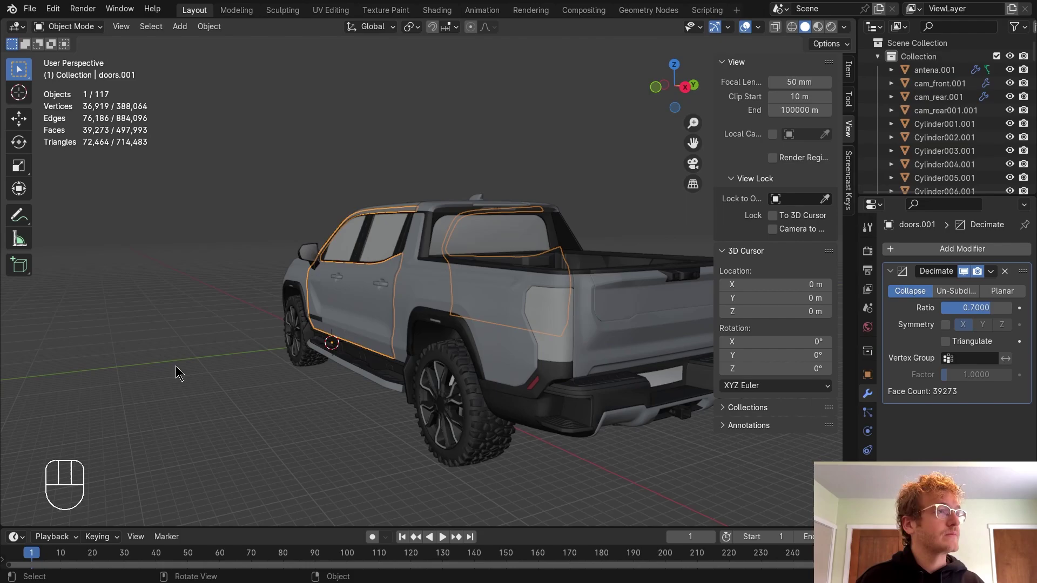
{"action": "left_click", "coordinate": [206, 366]}
Step: Orbit the view around to the front of the decimated truck
{"action": "middle_click_drag", "start_coordinate": [181, 356], "coordinate": [303, 370]}
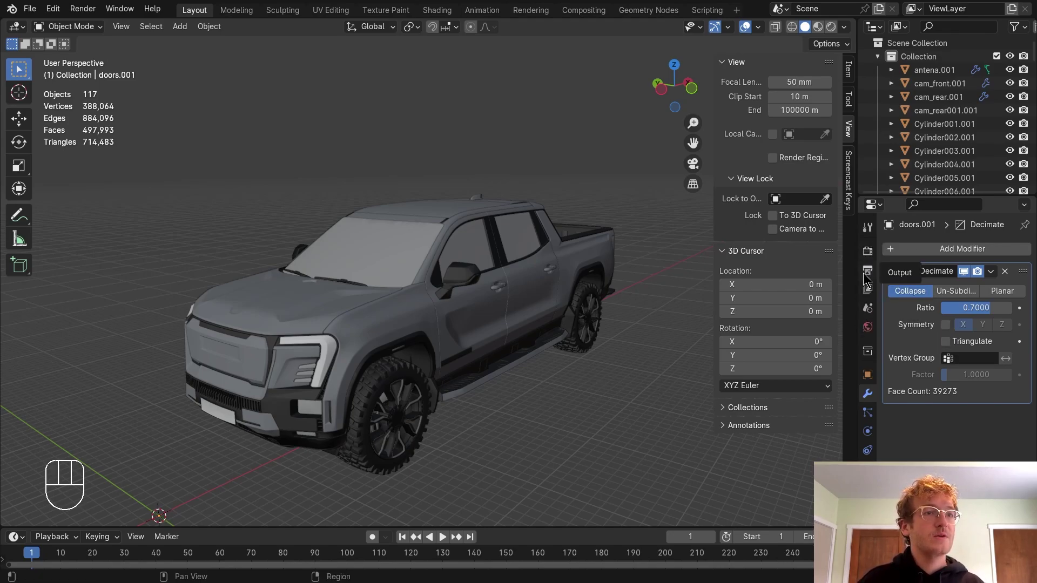
Step: In Scene Units, set Unit Scale to 0.001 and Length to Millimeters
{"action": "left_click", "coordinate": [868, 309]}
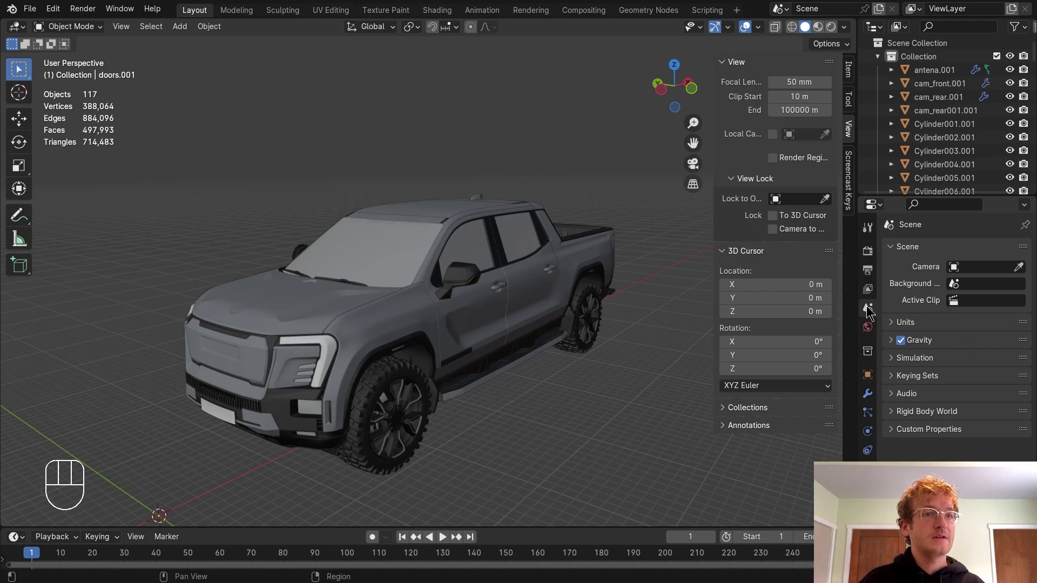
{"action": "left_click", "coordinate": [902, 323]}
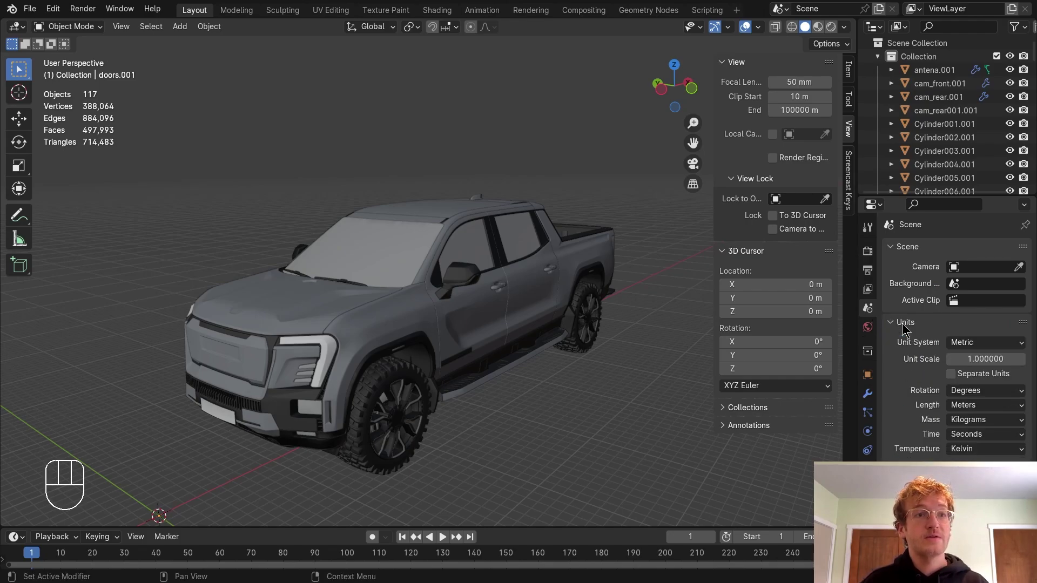
{"action": "left_click", "coordinate": [982, 360]}
{"action": "key", "text": "BackSpace"}
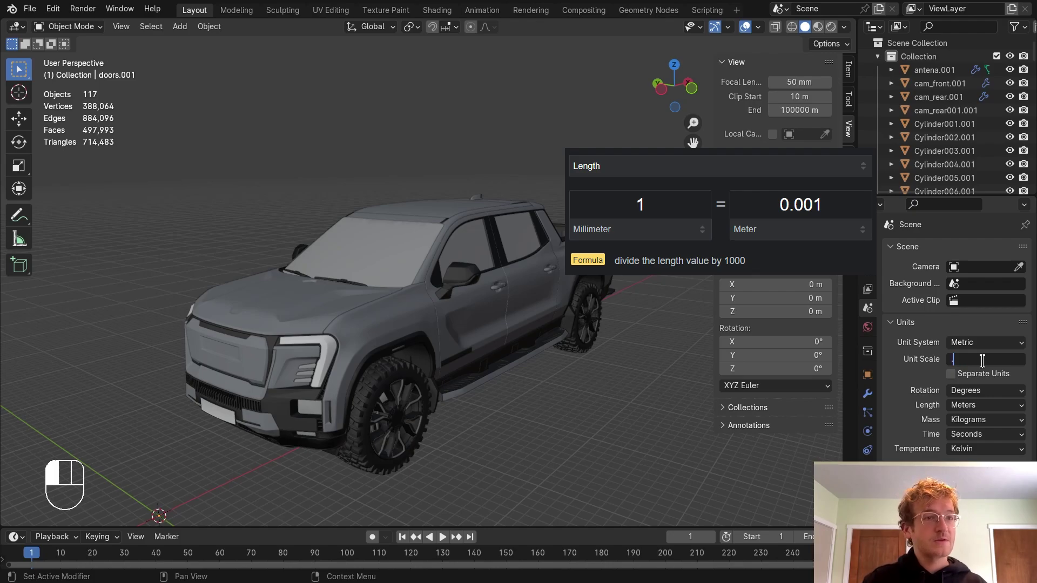
{"action": "type", "text": "0.001"}
{"action": "key", "text": "Return"}
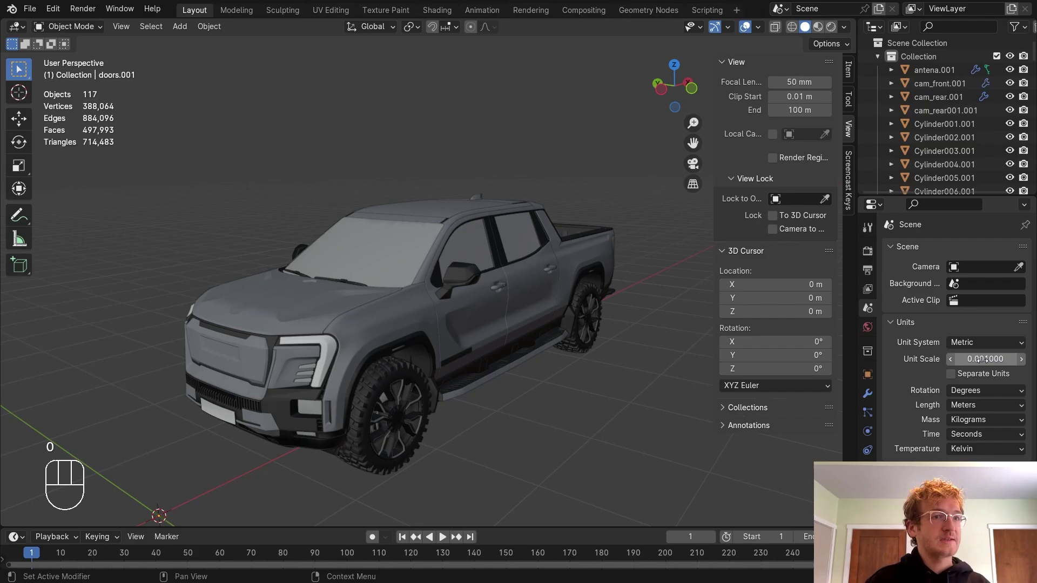
{"action": "left_click", "coordinate": [979, 406]}
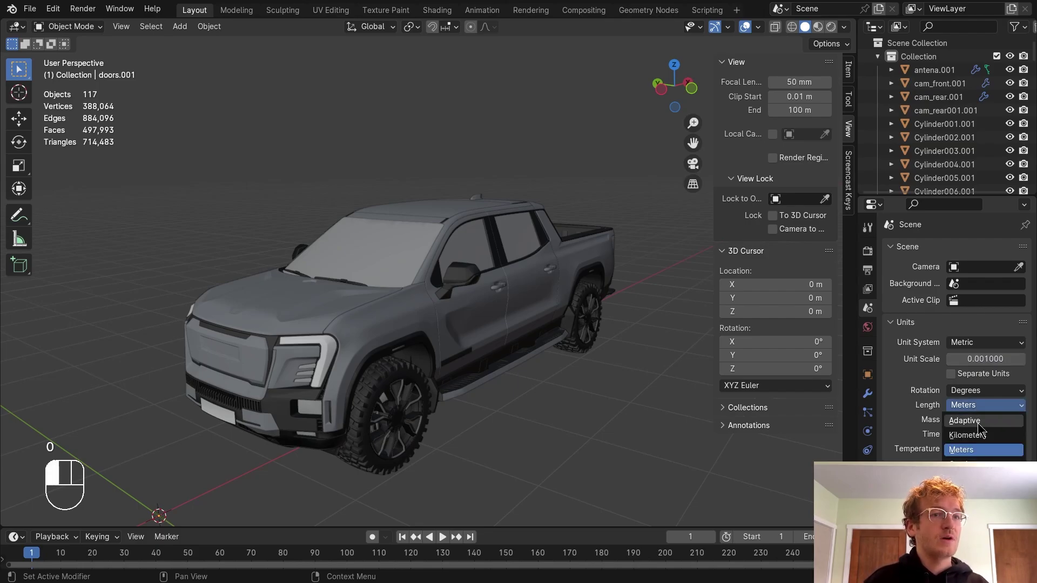
{"action": "left_click", "coordinate": [972, 478]}
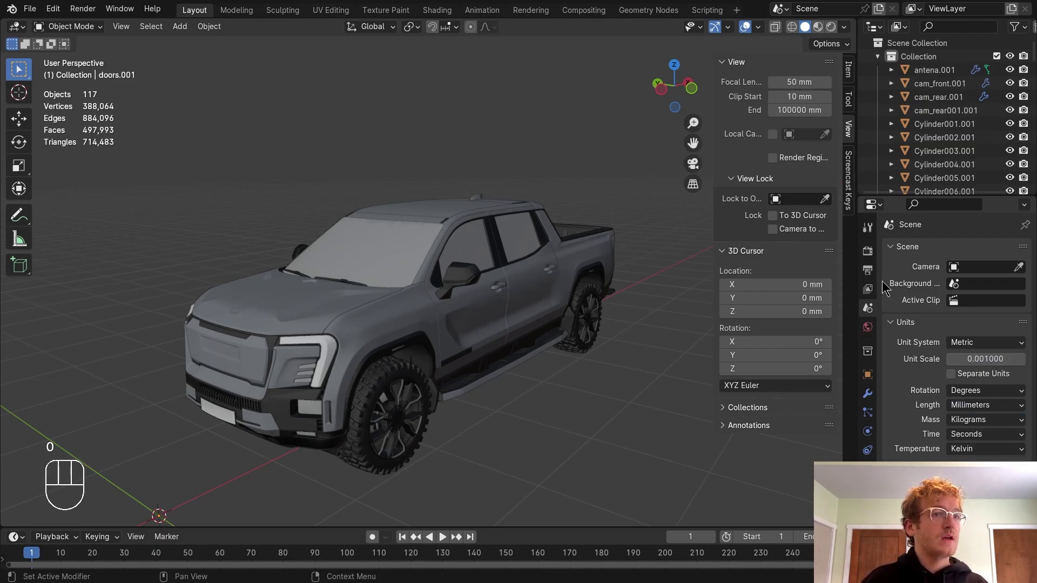
Step: Select the doors and read their dimensions in the Item sidebar: 2296 × 1360 × 2009 mm
{"action": "left_click", "coordinate": [849, 71]}
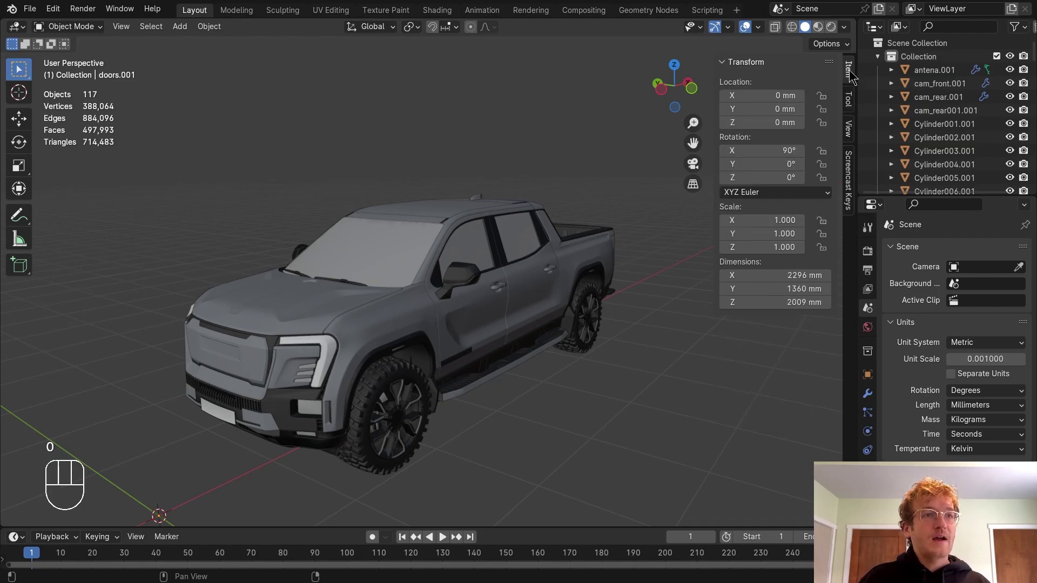
{"action": "left_click", "coordinate": [464, 352]}
{"action": "scroll", "coordinate": [465, 351], "scroll_direction": "up", "scroll_amount": 3}
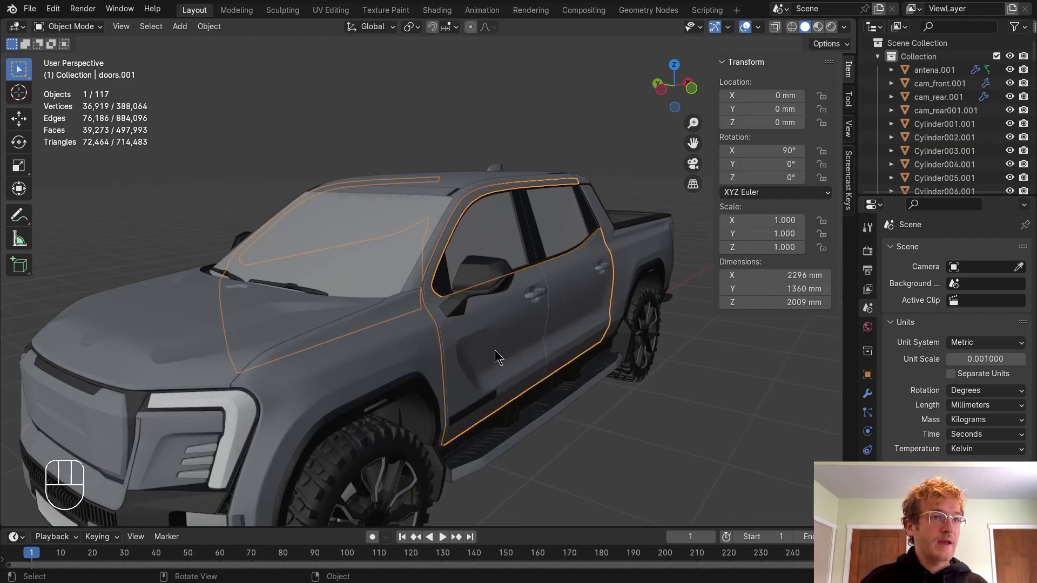
{"action": "scroll", "coordinate": [473, 349], "scroll_direction": "up", "scroll_amount": 2}
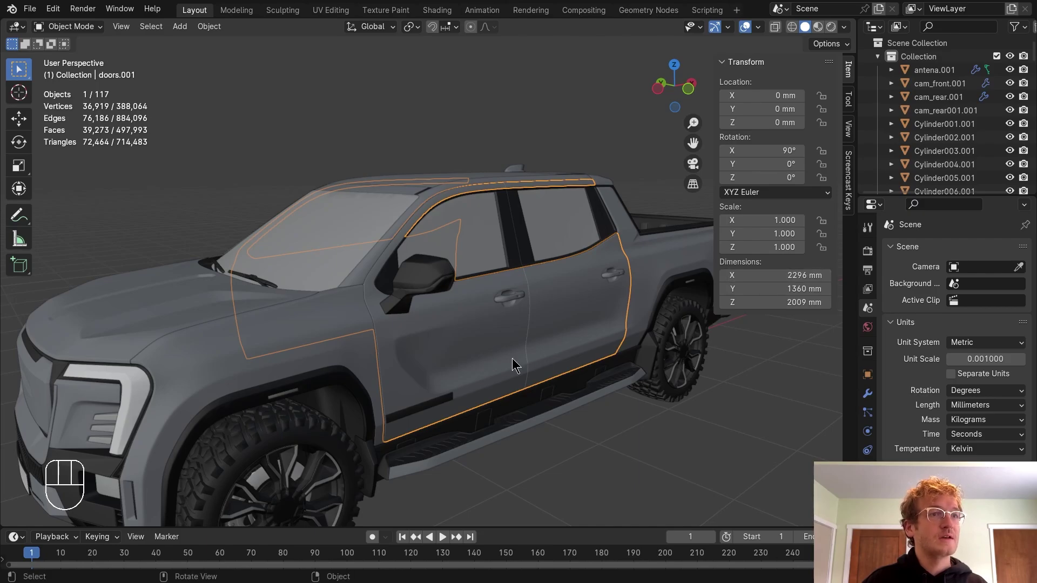
Step: Deselect the doors and orbit around the truck to view its front, side and bed
{"action": "middle_click_drag", "start_coordinate": [512, 358], "coordinate": [514, 362]}
{"action": "left_click", "coordinate": [564, 465]}
{"action": "middle_click_drag", "start_coordinate": [564, 465], "coordinate": [497, 367]}
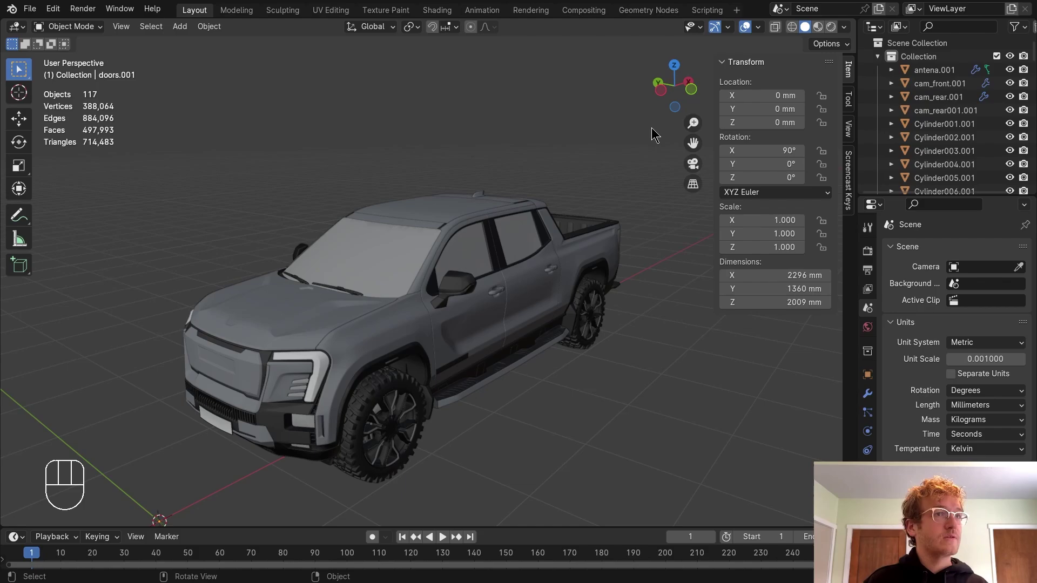
{"action": "mouse_move", "coordinate": [500, 268]}
{"action": "middle_mouse_down"}
{"action": "mouse_move", "coordinate": [482, 264]}
{"action": "mouse_move", "coordinate": [522, 213]}
{"action": "middle_mouse_up"}
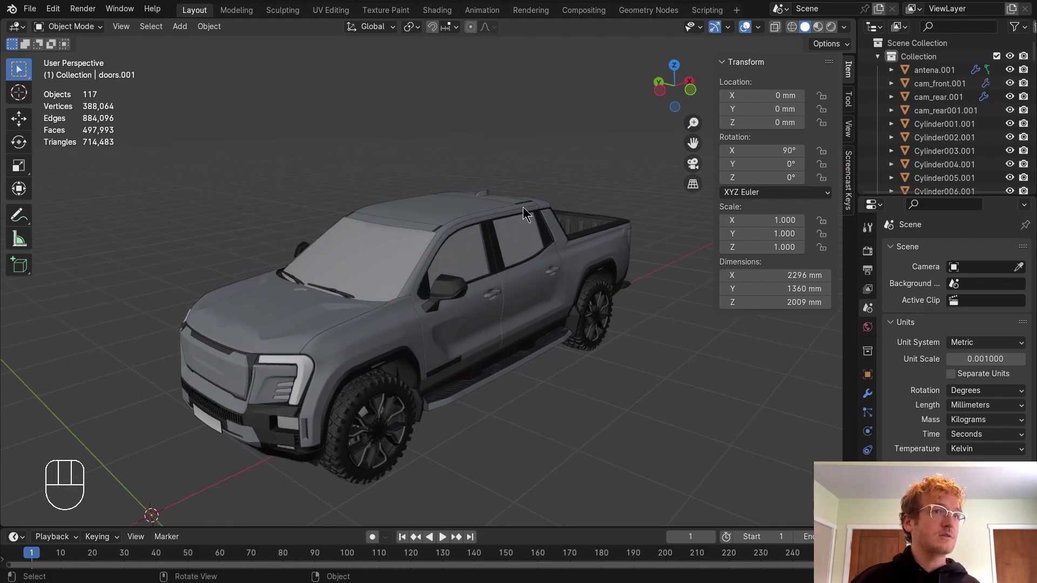
Step: Turn on the Face Orientation overlay to check the truck's normals
{"action": "left_click", "coordinate": [763, 27]}
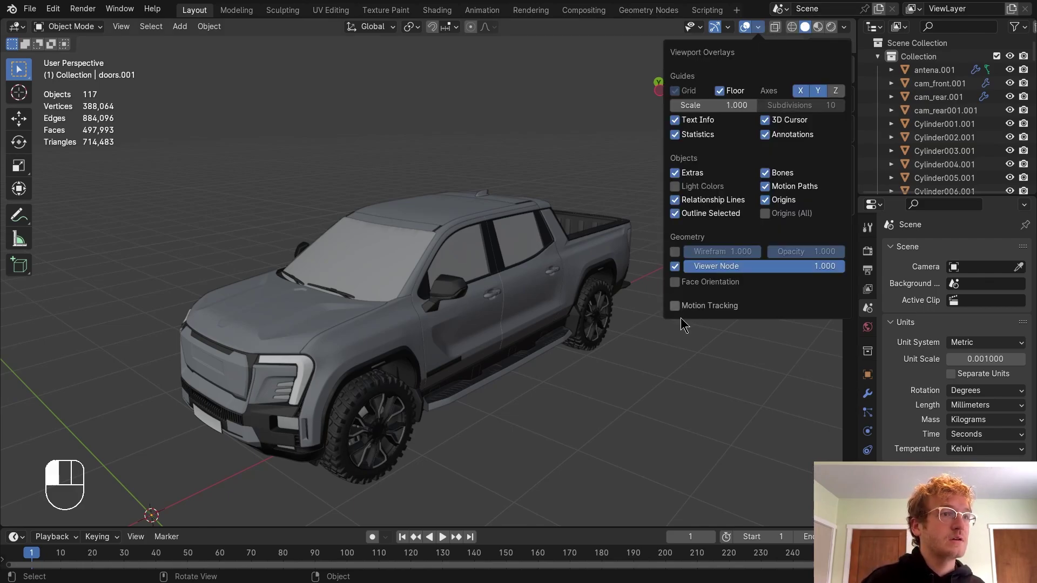
{"action": "left_click", "coordinate": [677, 283]}
{"action": "key", "text": "n"}
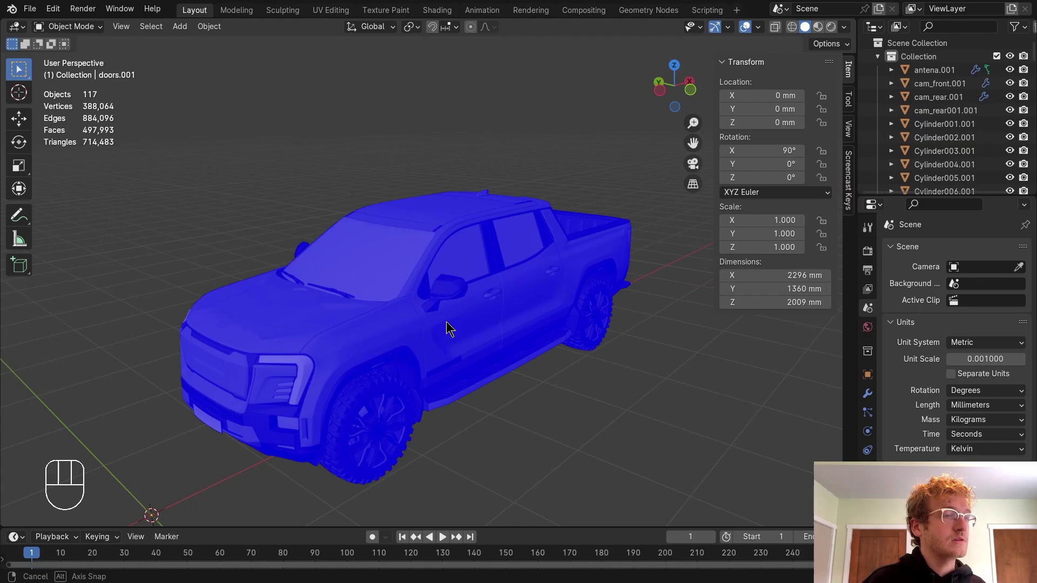
{"action": "middle_click_drag", "start_coordinate": [446, 322], "coordinate": [417, 331]}
{"action": "scroll", "coordinate": [361, 358], "scroll_direction": "up", "scroll_amount": 2}
{"action": "scroll", "coordinate": [361, 358], "scroll_direction": "up", "scroll_amount": 1}
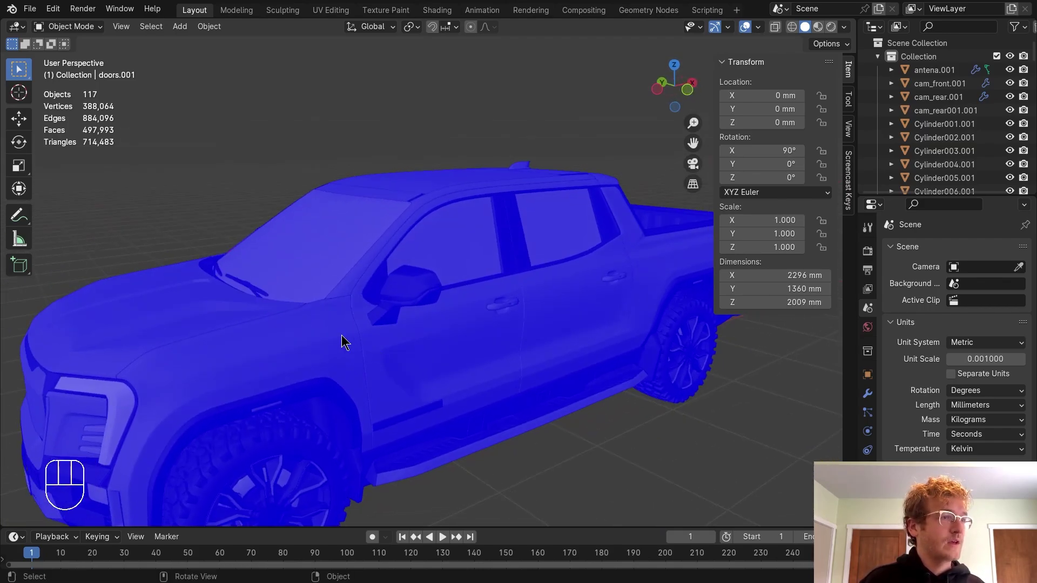
Step: Recalculate the front fender's normals with the Inside option enabled
{"action": "left_click", "coordinate": [341, 334]}
{"action": "key", "text": "Tab"}
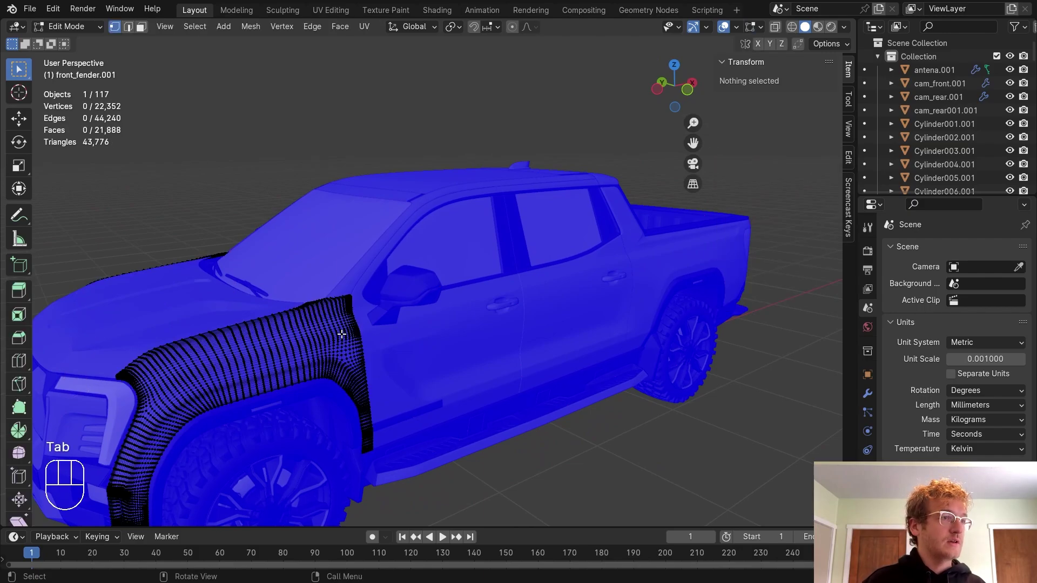
{"action": "key", "text": "a"}
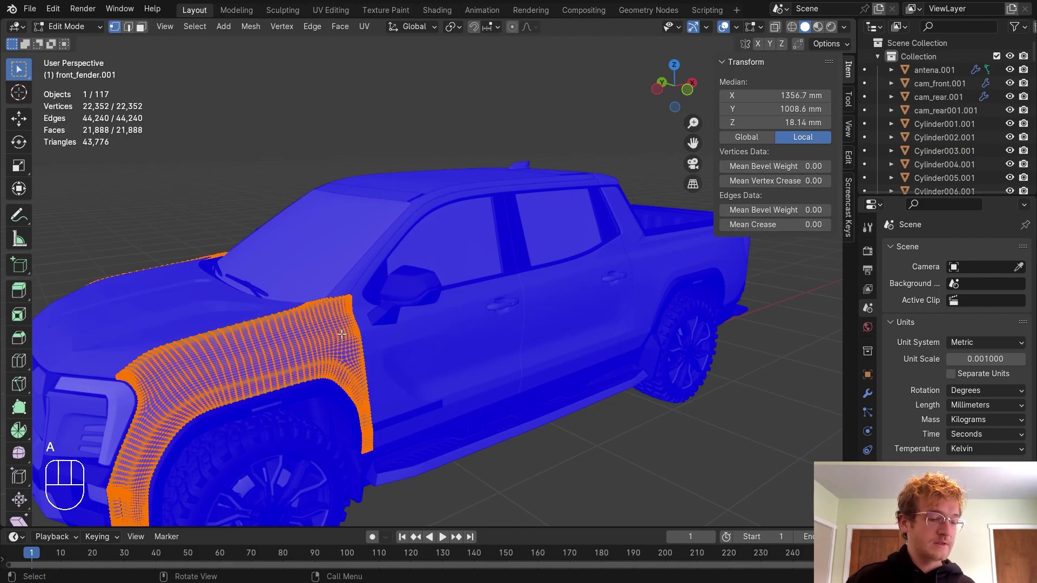
{"action": "key", "text": "shift+n"}
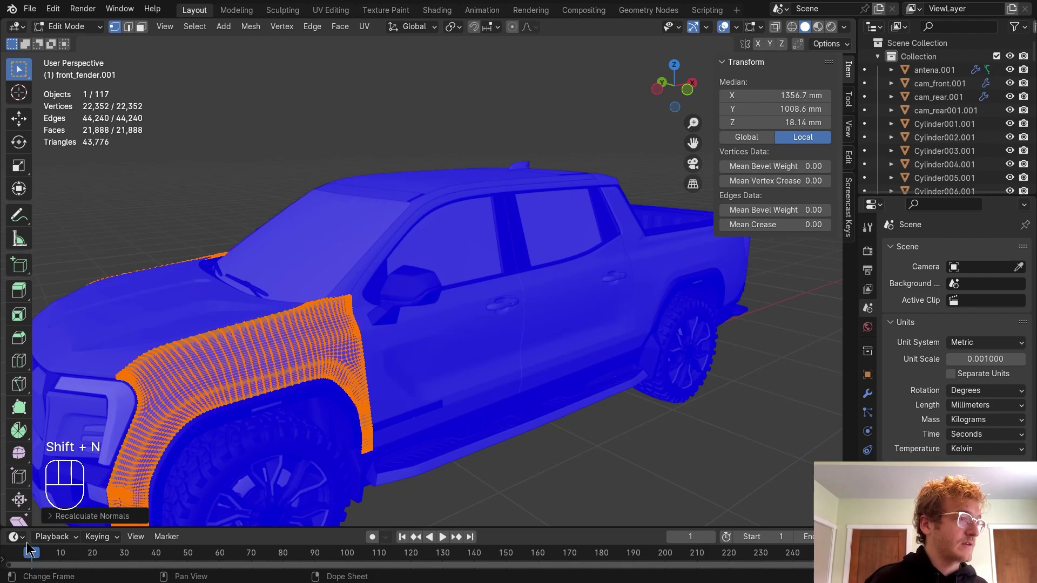
{"action": "left_click", "coordinate": [64, 516]}
{"action": "left_click", "coordinate": [126, 512]}
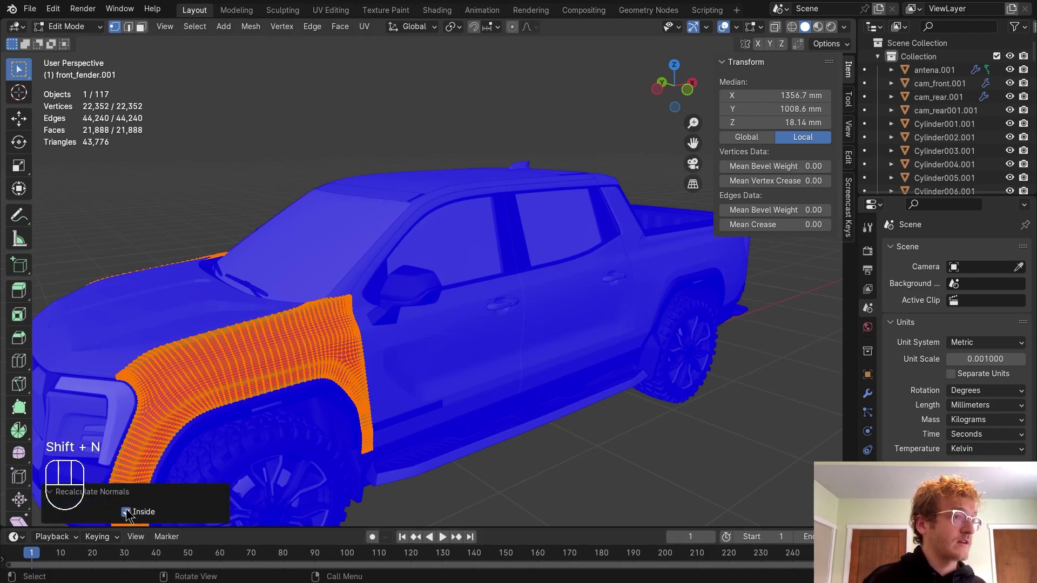
{"action": "left_click", "coordinate": [536, 481]}
{"action": "key", "text": "Tab"}
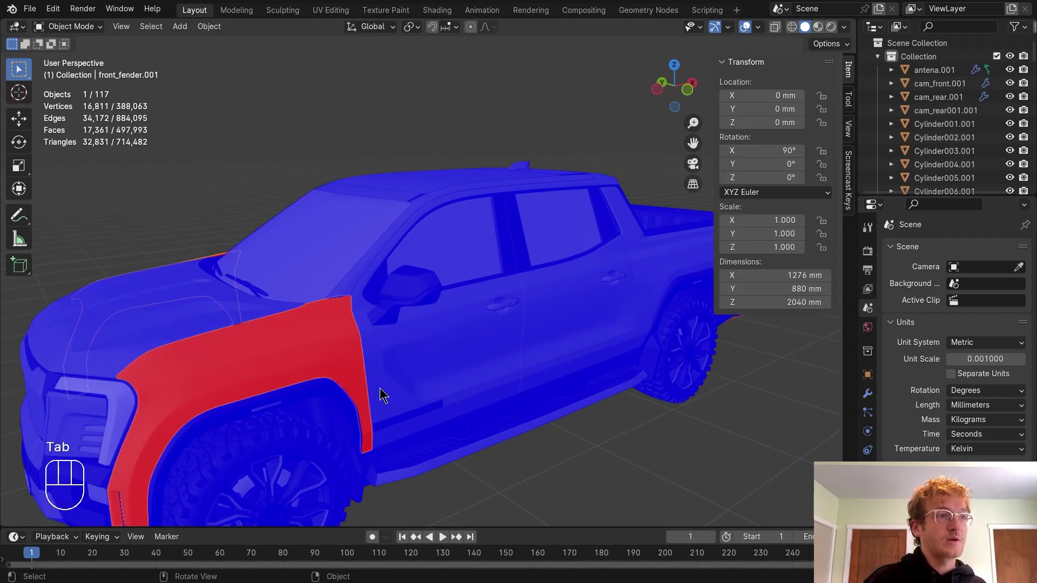
{"action": "mouse_move", "coordinate": [303, 345]}
{"action": "middle_mouse_down"}
{"action": "mouse_move", "coordinate": [312, 350]}
{"action": "mouse_move", "coordinate": [316, 333]}
{"action": "middle_mouse_up"}
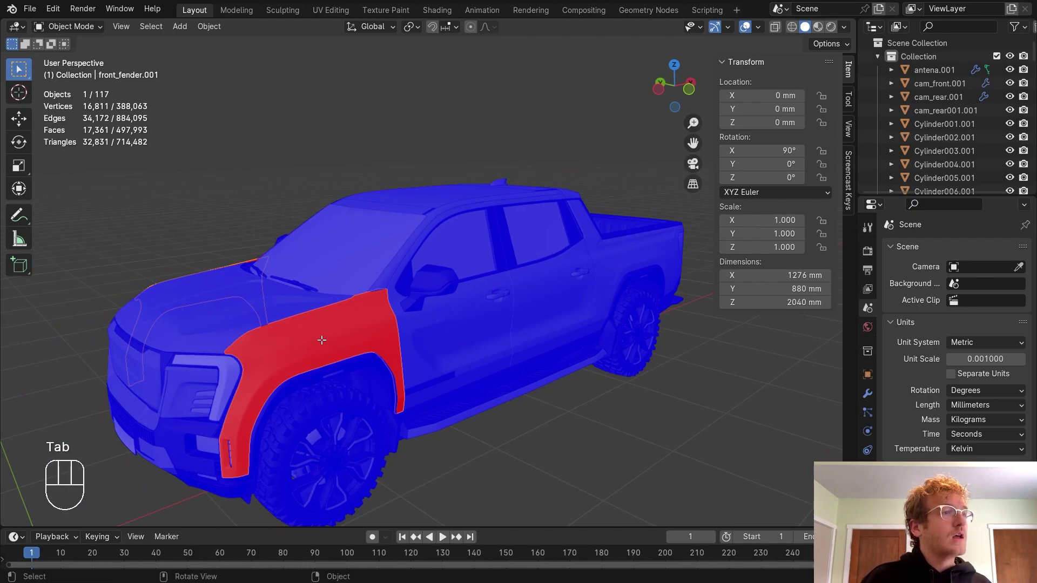
Step: Recalculate the front fender's normals outward and return to Object Mode
{"action": "key", "text": "Tab"}
{"action": "left_click", "coordinate": [331, 344]}
{"action": "key", "text": "a"}
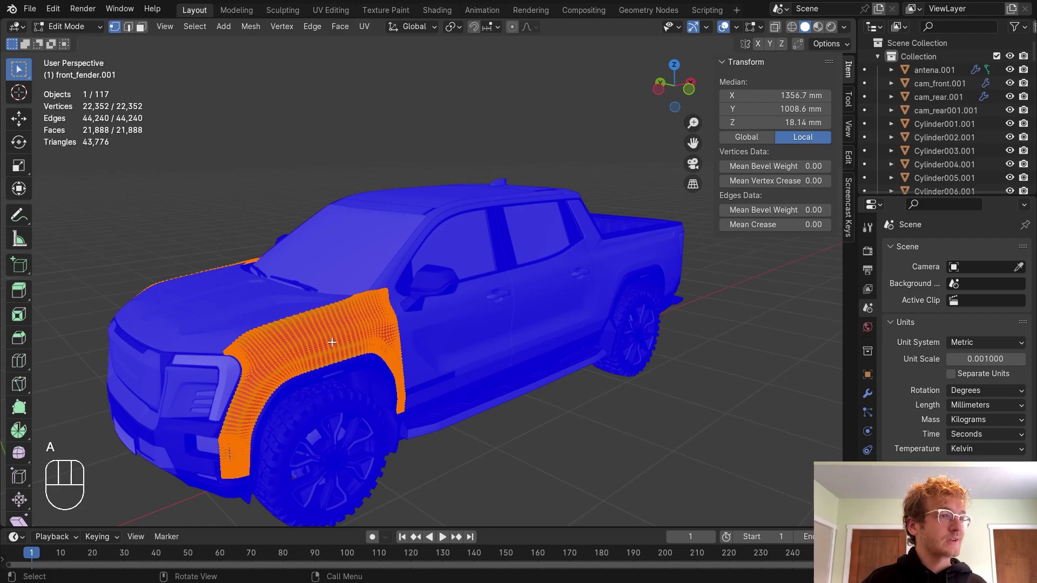
{"action": "key", "text": "shift+n"}
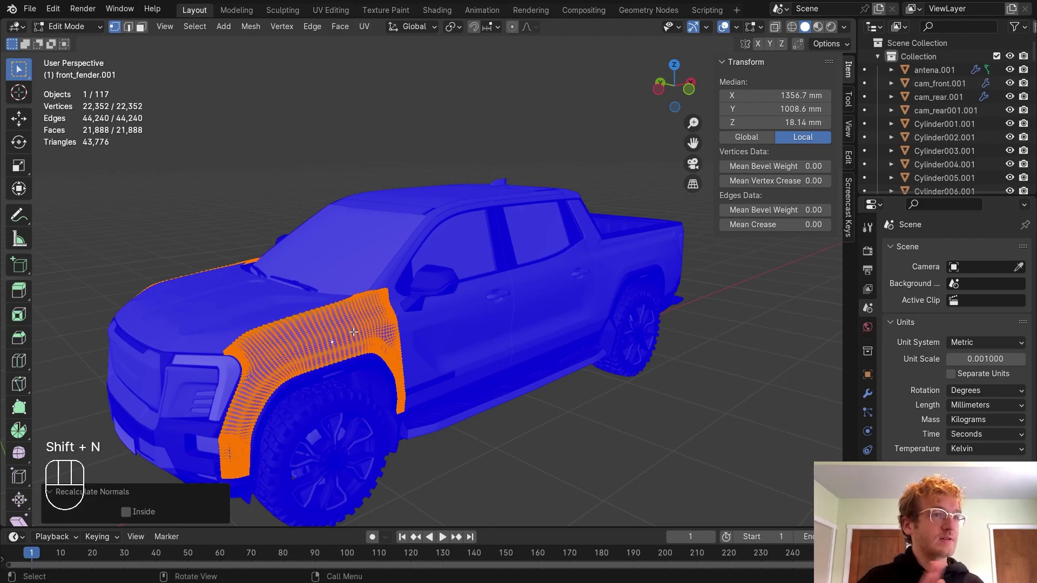
{"action": "key", "text": "Tab"}
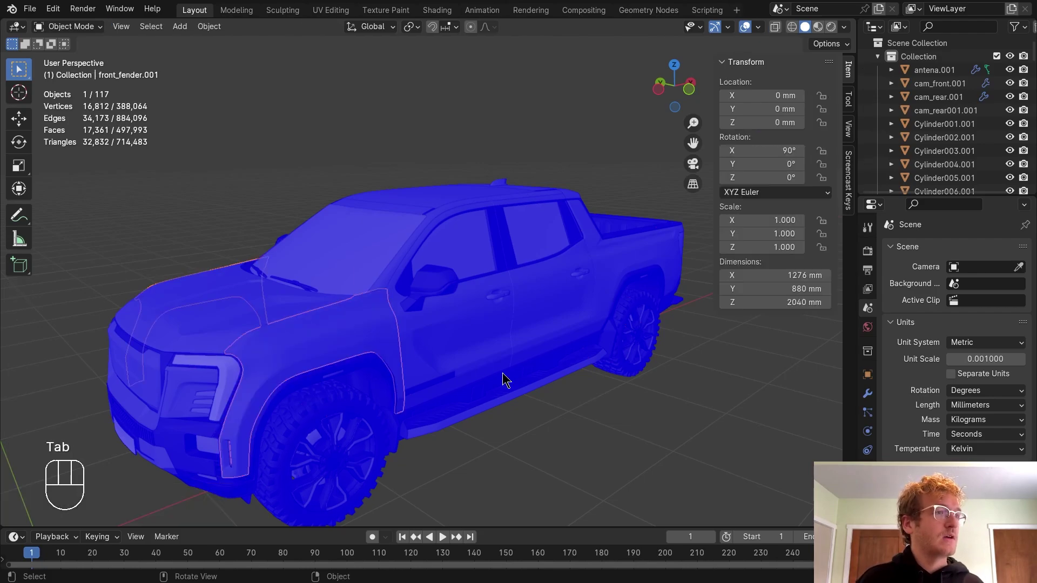
{"action": "scroll", "coordinate": [344, 319], "scroll_direction": "down", "scroll_amount": 3}
{"action": "middle_click_drag", "start_coordinate": [344, 319], "coordinate": [423, 323]}
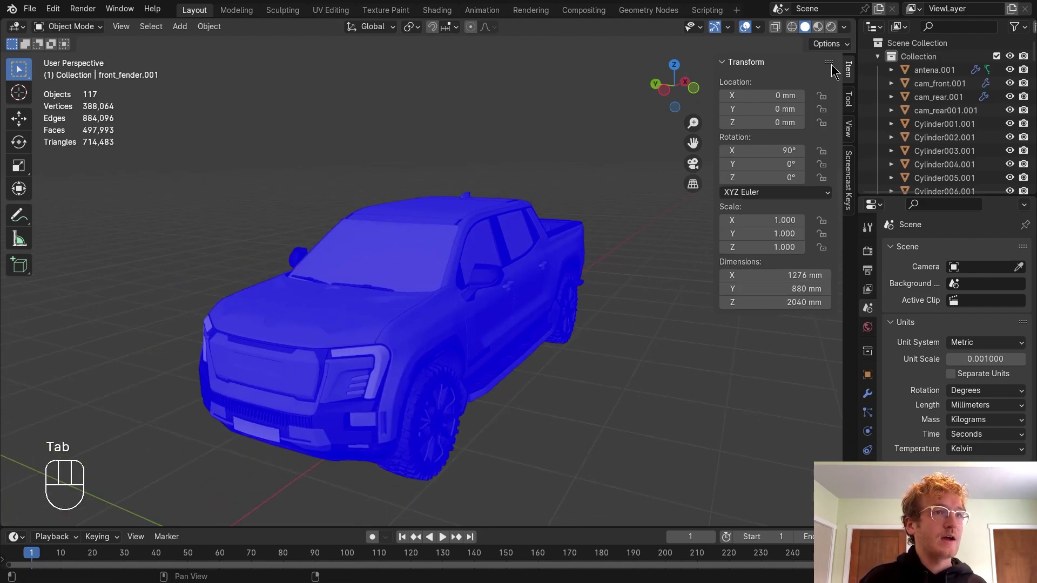
Step: Turn off the Face Orientation overlay so the truck shows in plain grey
{"action": "left_click", "coordinate": [758, 27]}
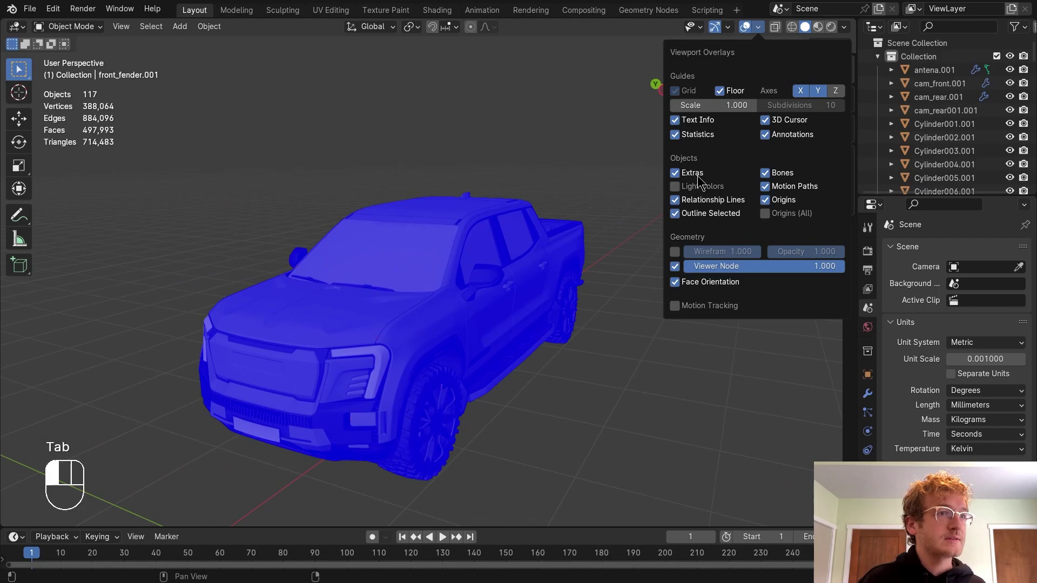
{"action": "left_click", "coordinate": [685, 285]}
{"action": "middle_click_drag", "start_coordinate": [548, 316], "coordinate": [532, 308]}
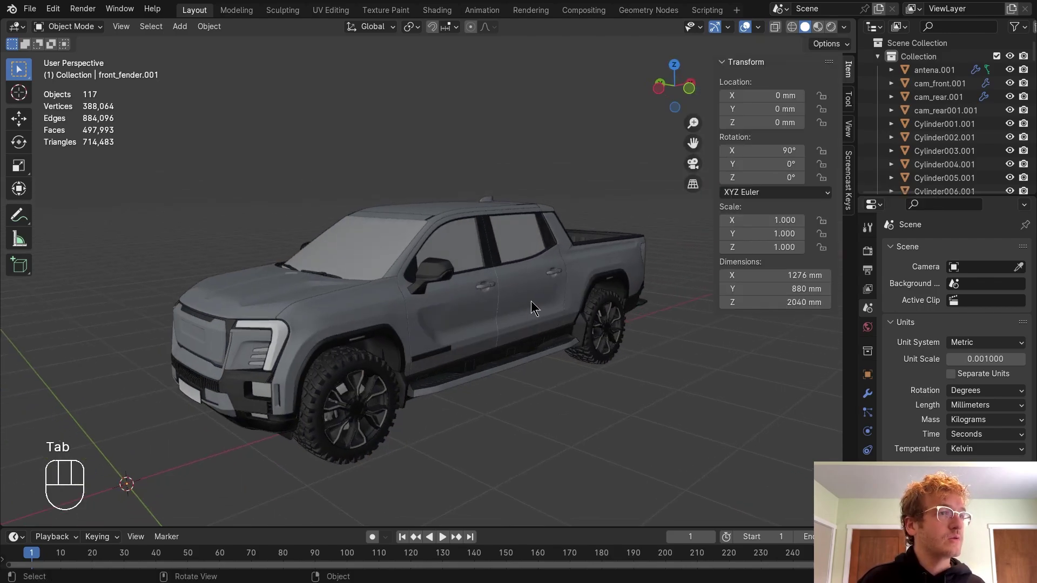
Step: Start an FBX export with Path Mode set to Copy and Embed Textures enabled
{"action": "left_click", "coordinate": [33, 10]}
{"action": "mouse_move", "coordinate": [102, 209]}
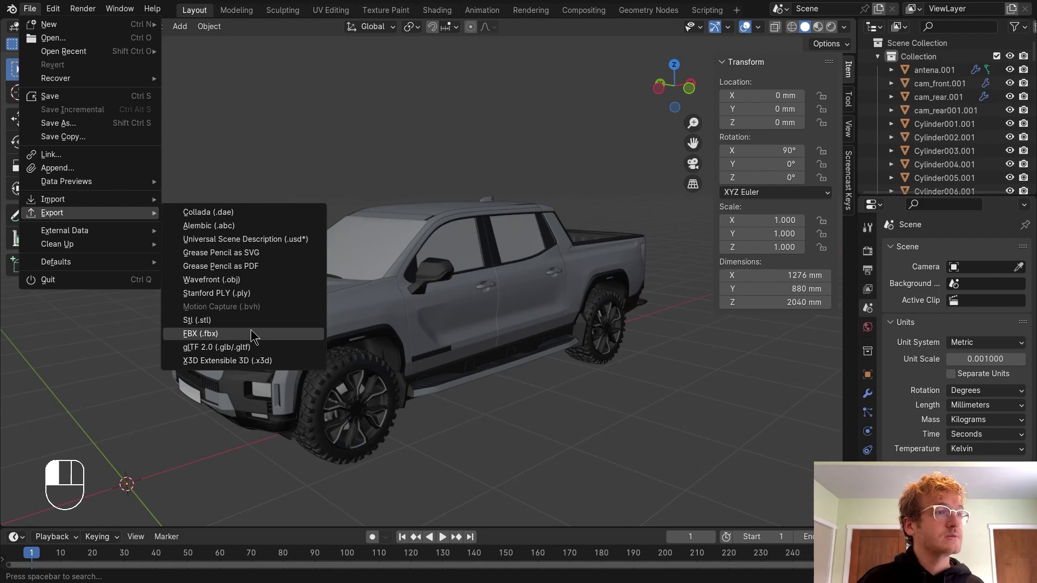
{"action": "left_click", "coordinate": [261, 335]}
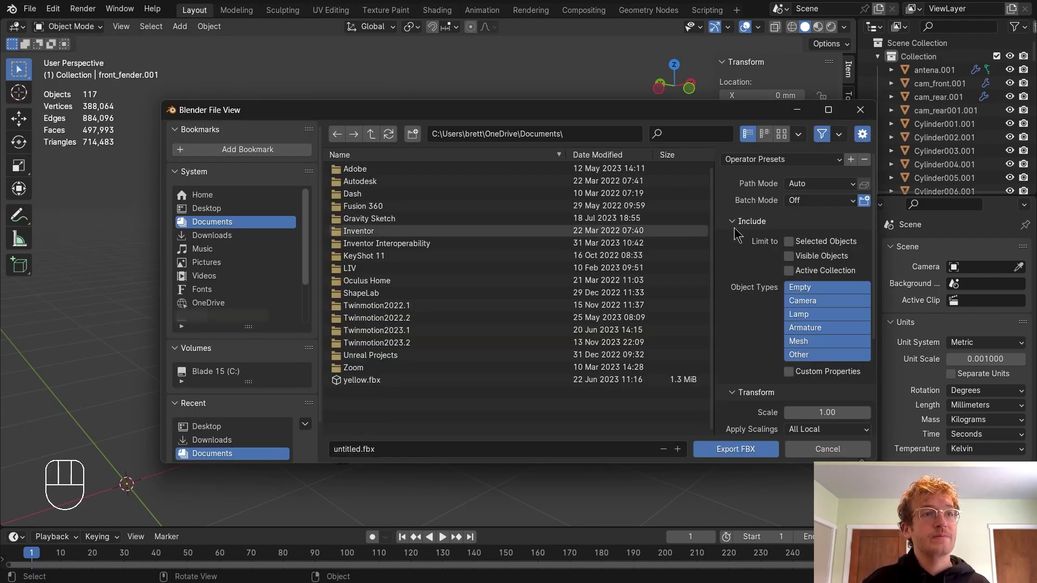
{"action": "left_click", "coordinate": [821, 184]}
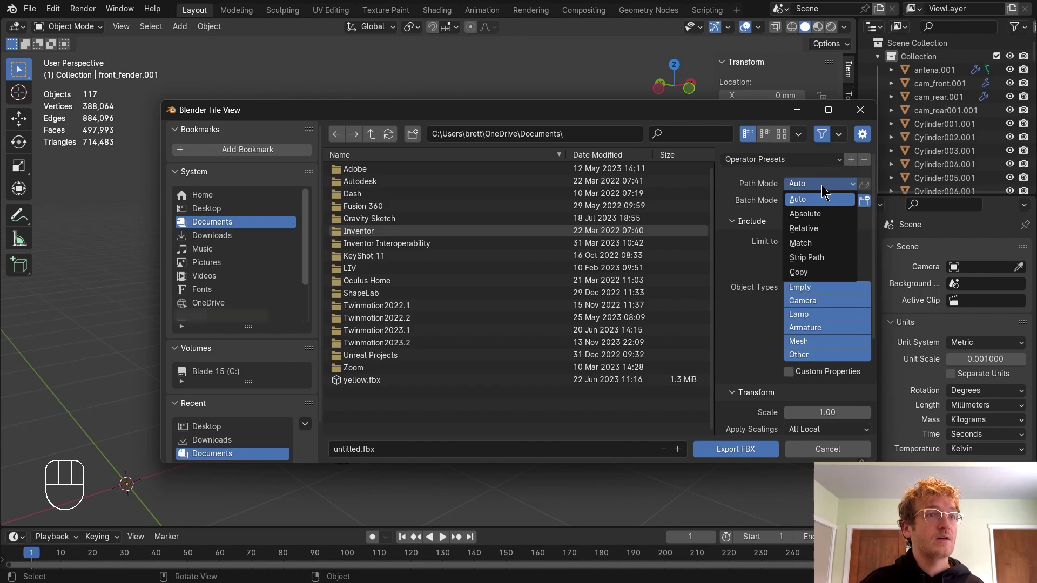
{"action": "left_click", "coordinate": [811, 275]}
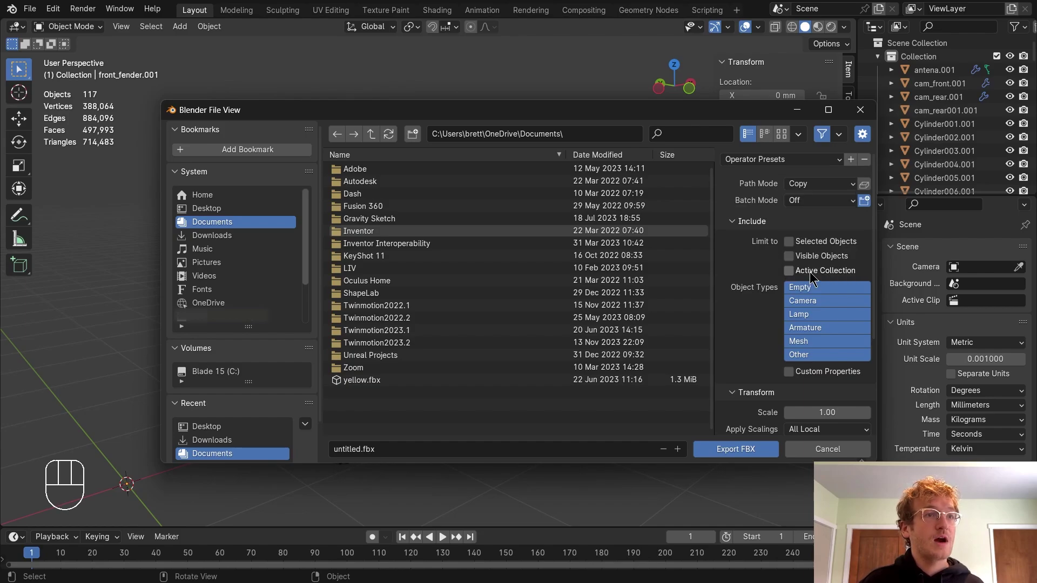
{"action": "left_click", "coordinate": [865, 185]}
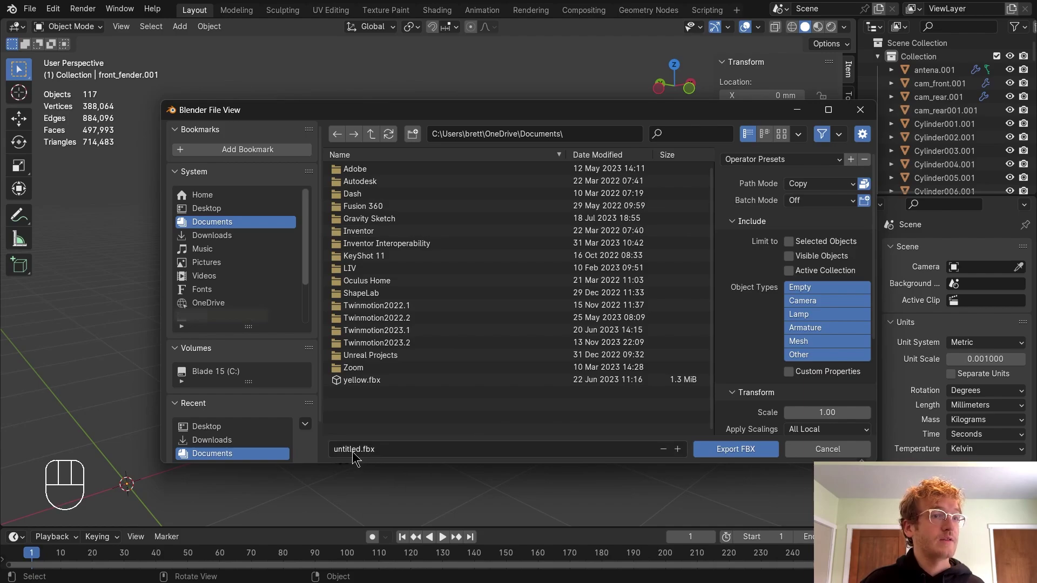
Step: Name the export 'fbx decimated EV truck.fbx' and save it to the Desktop
{"action": "left_click", "coordinate": [337, 449]}
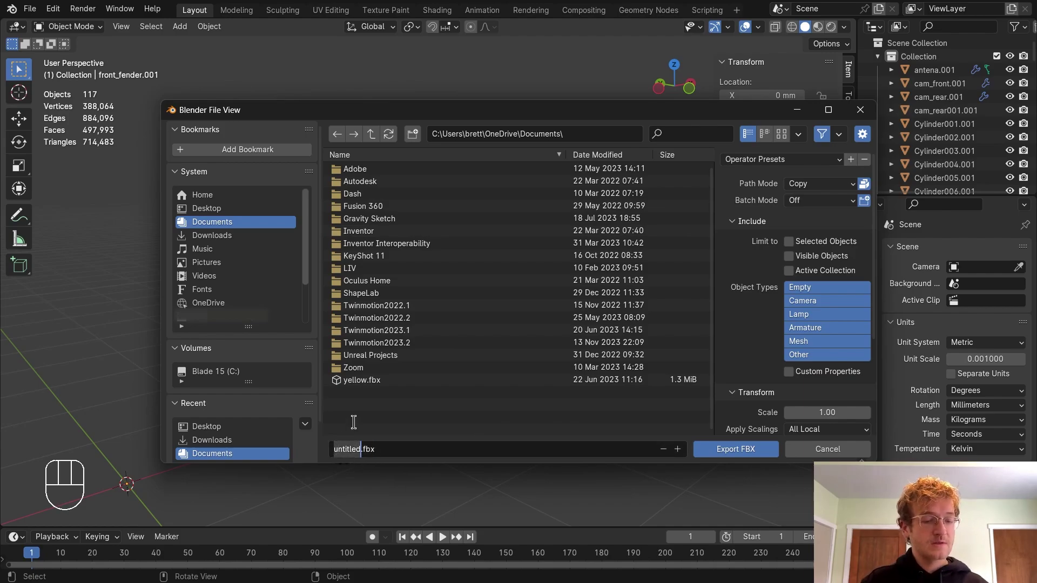
{"action": "type", "text": "fbx decima"}
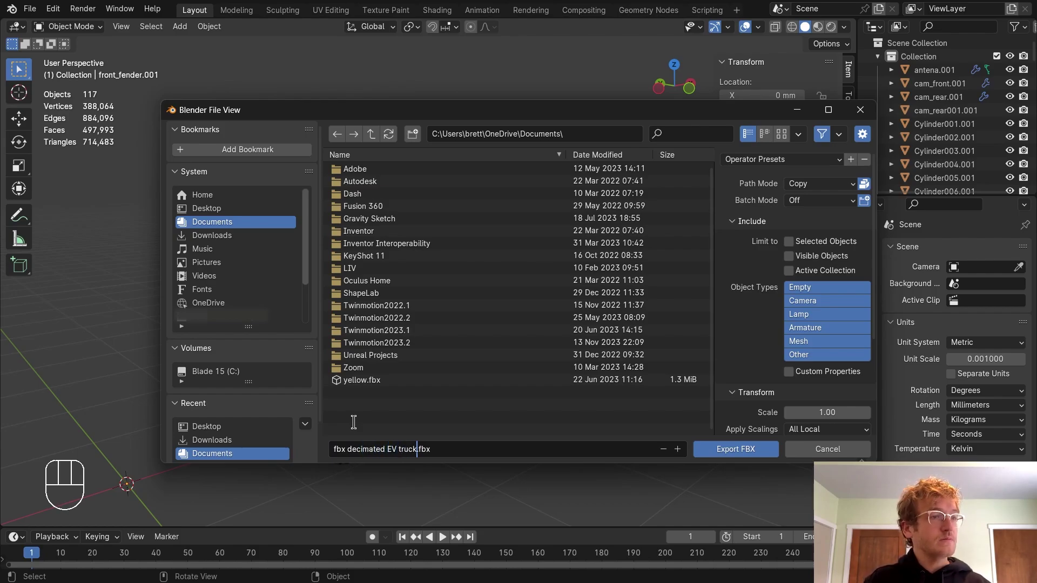
{"action": "left_click", "coordinate": [207, 209]}
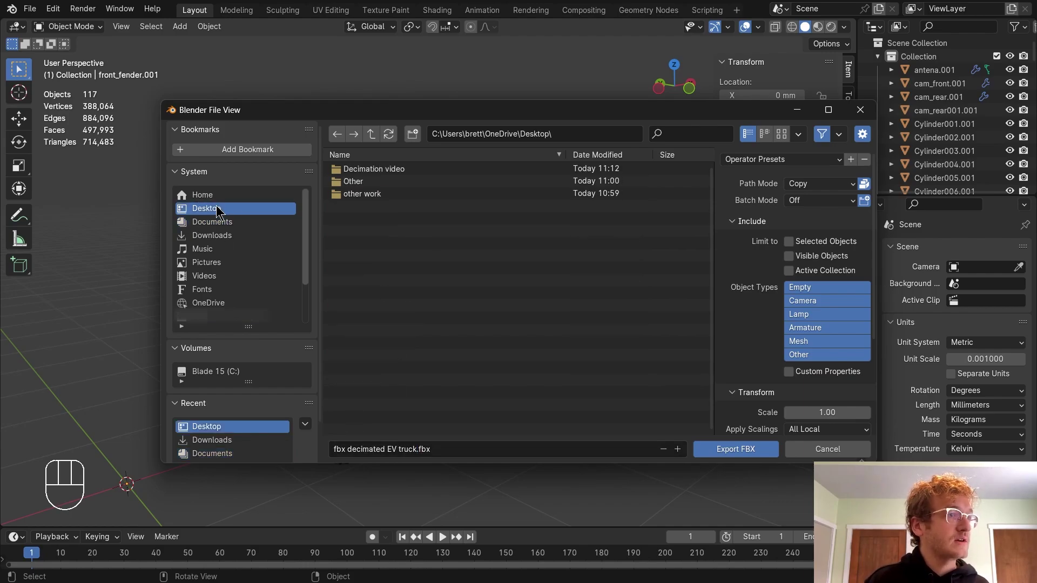
{"action": "left_click", "coordinate": [738, 455]}
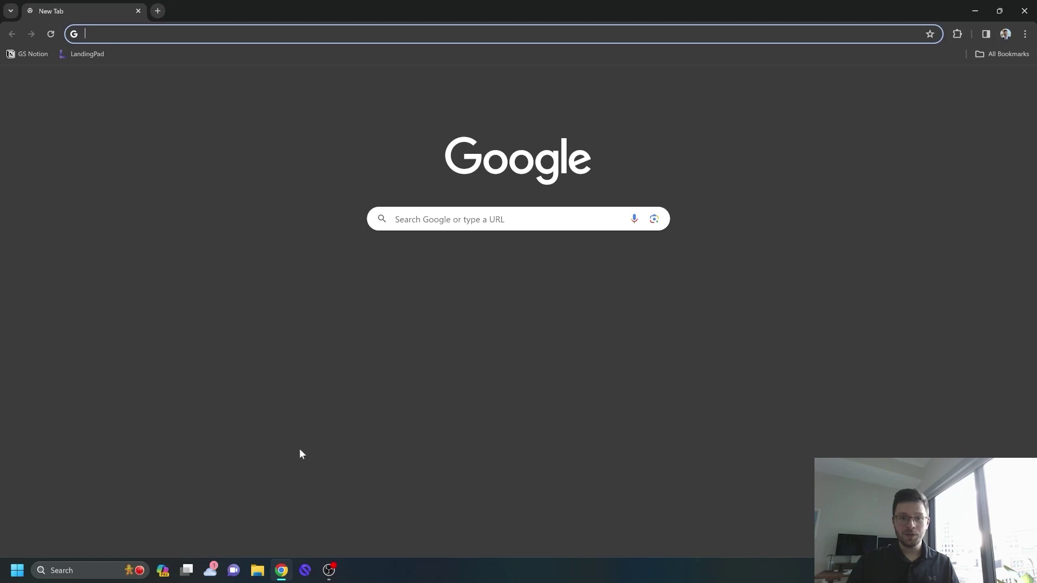
Step: Add a new folder named EVTruckDecimated in LandingPad's Personal Files and open it
{"action": "left_click", "coordinate": [80, 54]}
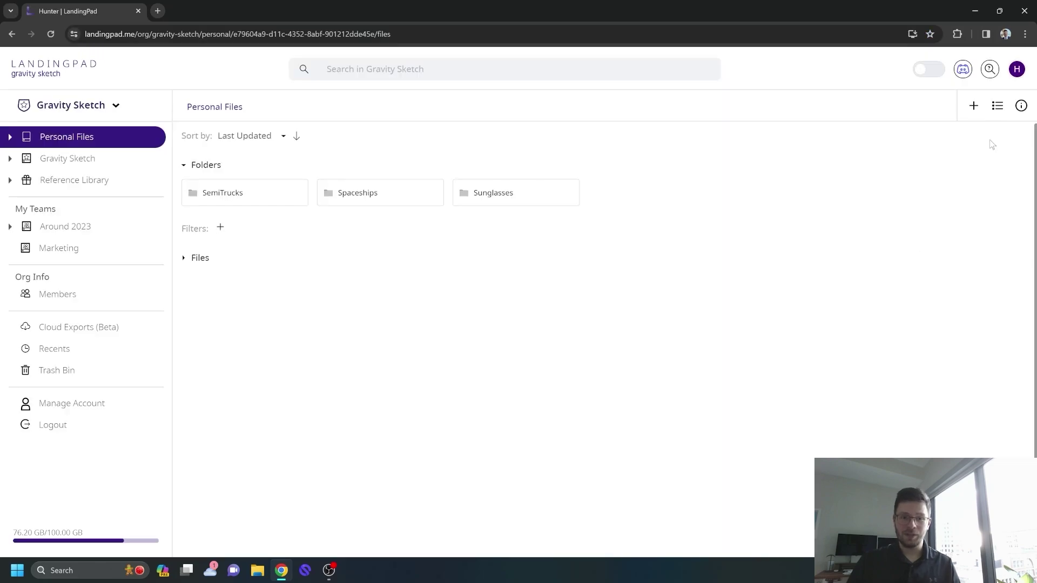
{"action": "left_click", "coordinate": [974, 106]}
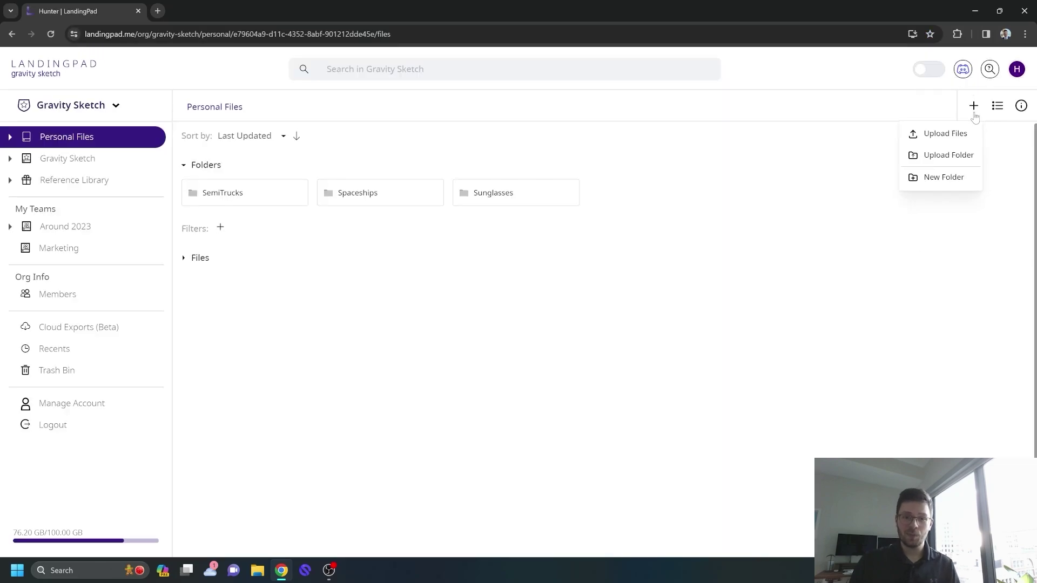
{"action": "left_click", "coordinate": [937, 177]}
{"action": "type", "text": "EVTruckDecimated"}
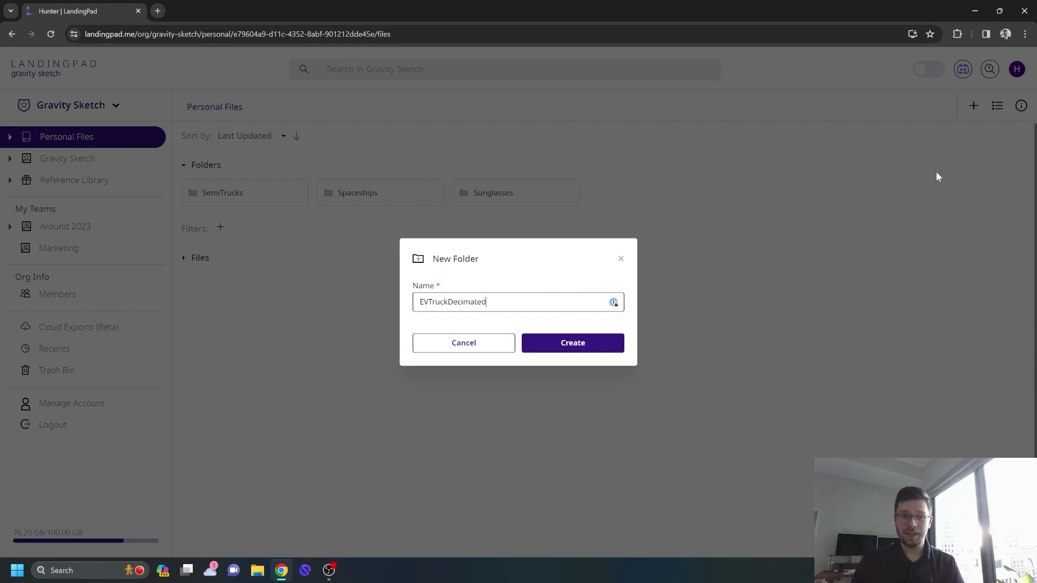
{"action": "key", "text": "Return"}
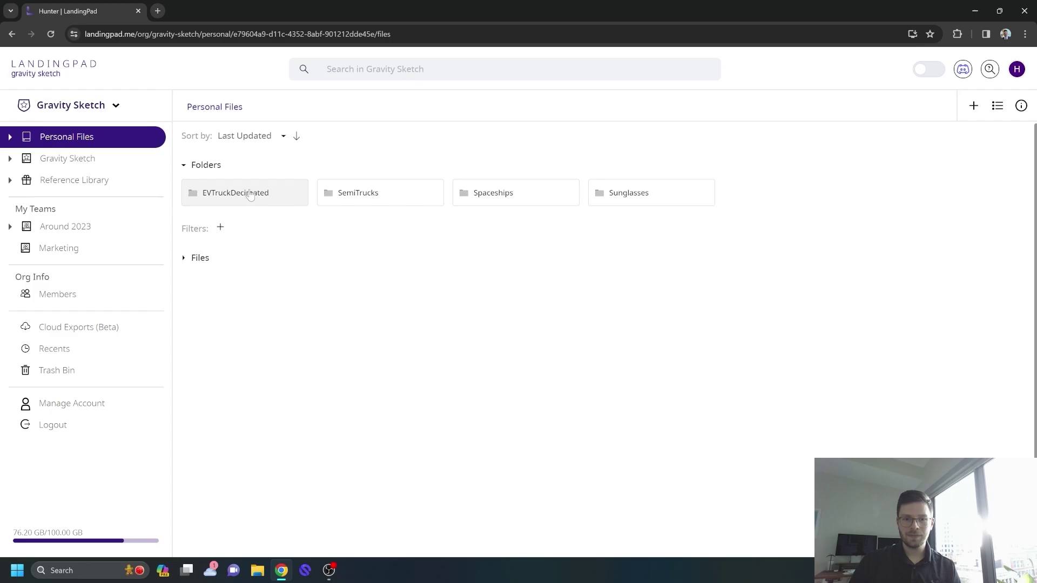
{"action": "double_click", "coordinate": [274, 199]}
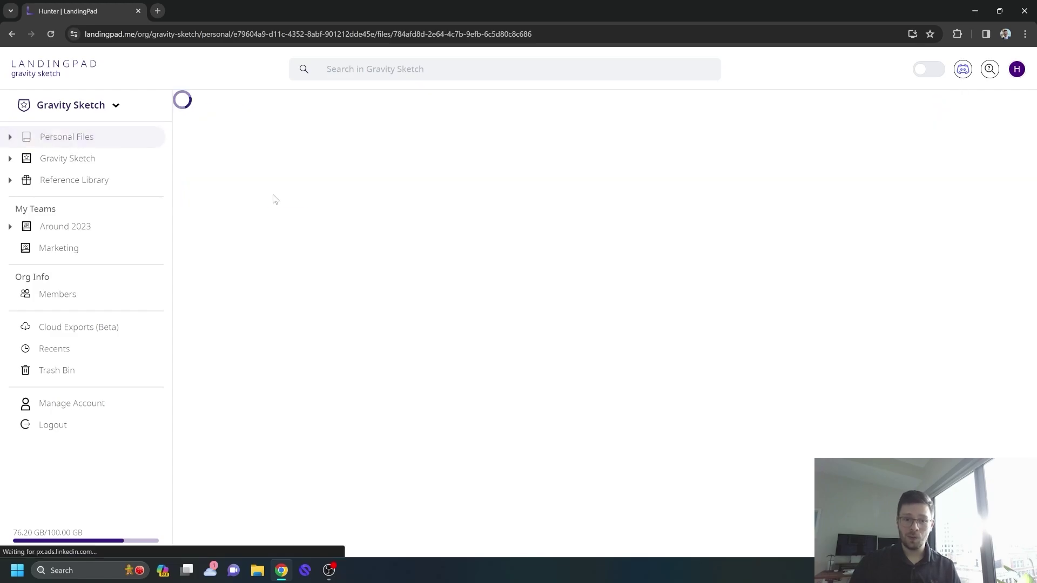
Step: Drag the fbx_EV truck decimated file from the Desktop into LandingPad's EVTruckDecimated folder
{"action": "left_click", "coordinate": [257, 570]}
{"action": "left_click", "coordinate": [458, 323]}
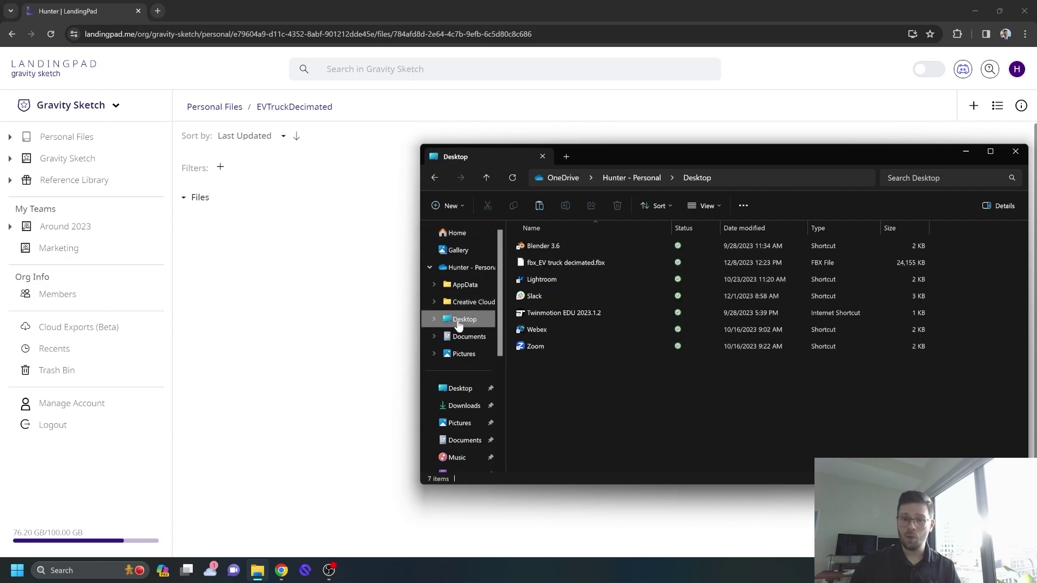
{"action": "left_click_drag", "start_coordinate": [546, 264], "coordinate": [324, 241]}
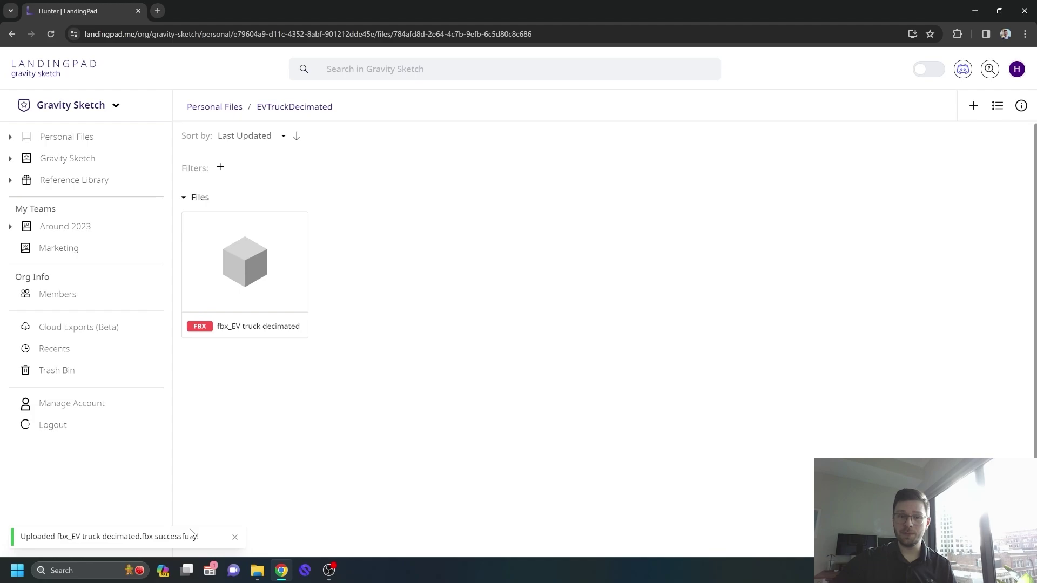
{"action": "left_click", "coordinate": [282, 265]}
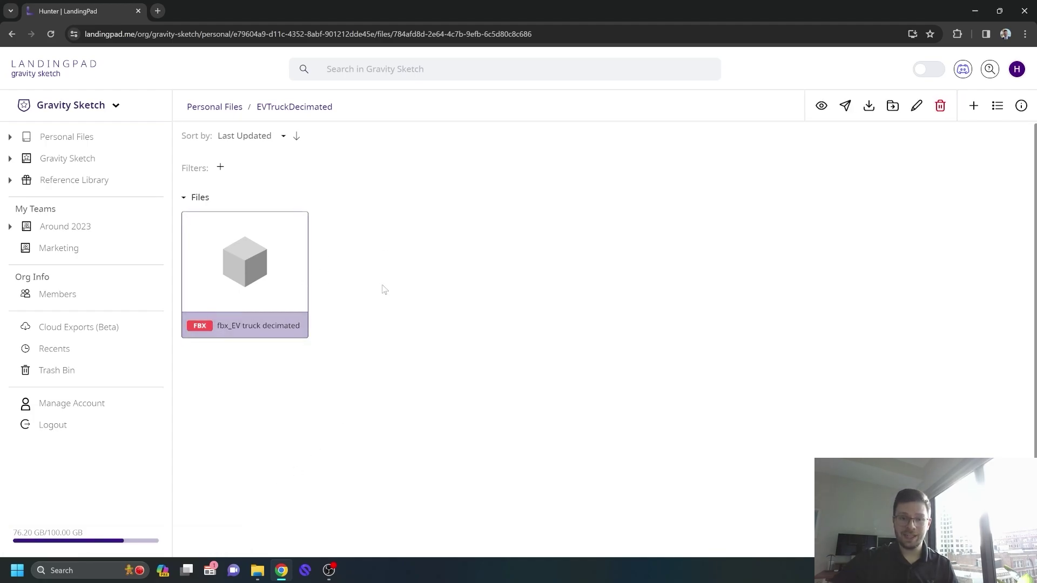
{"action": "left_click", "coordinate": [437, 287]}
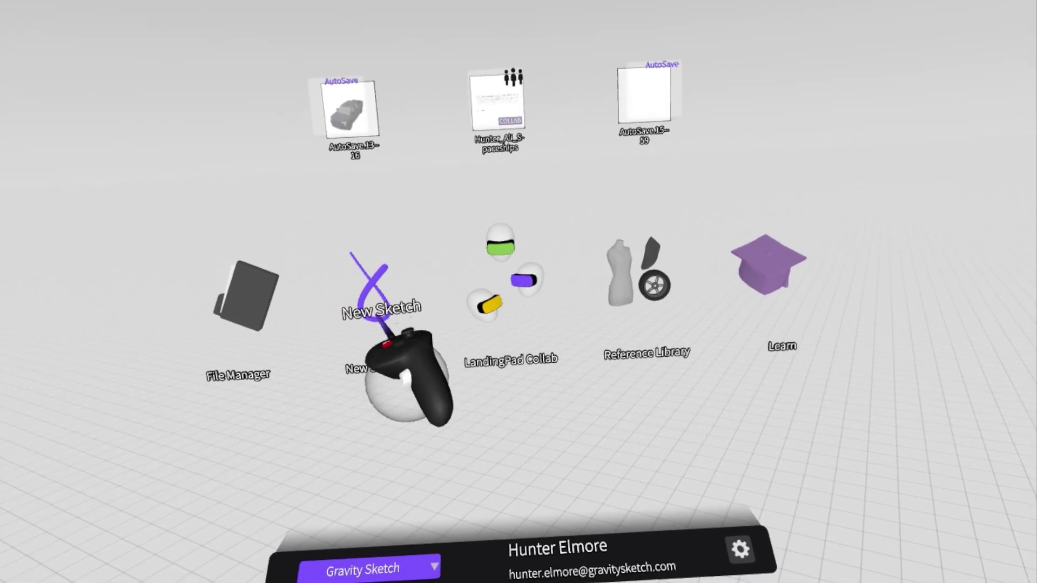
Step: Create a new sketch and browse the Import panel's LandingPad tab to the EVTruckDecimated FBX
{"action": "left_click", "coordinate": [380, 305]}
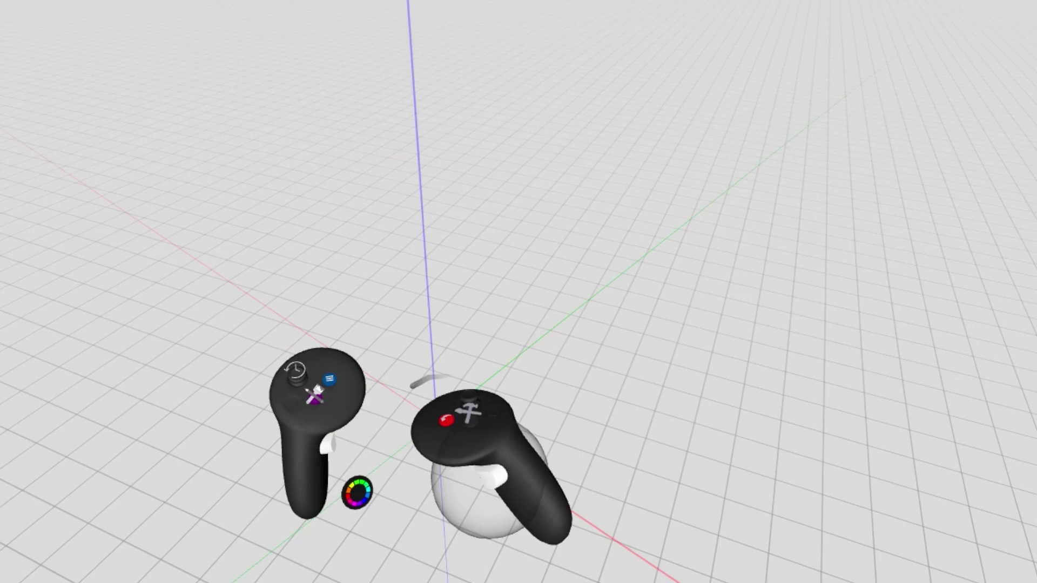
{"action": "left_click", "coordinate": [329, 379]}
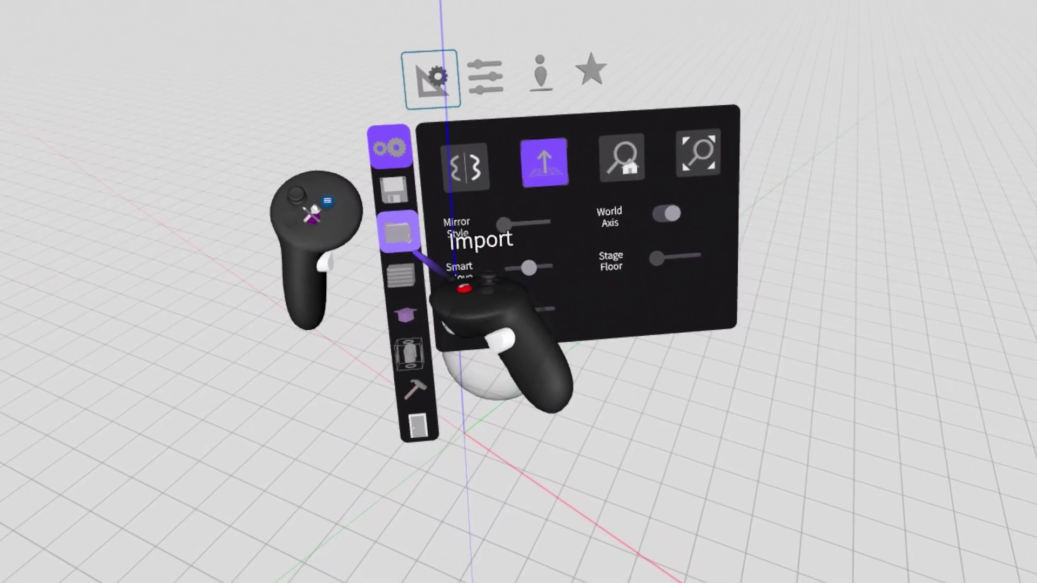
{"action": "left_click", "coordinate": [398, 232]}
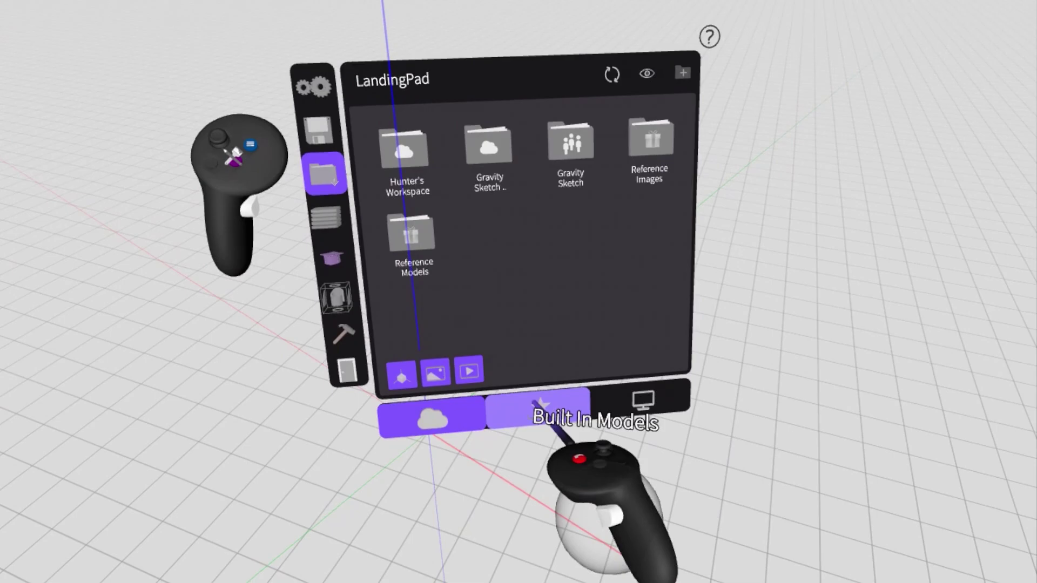
{"action": "left_click", "coordinate": [541, 408]}
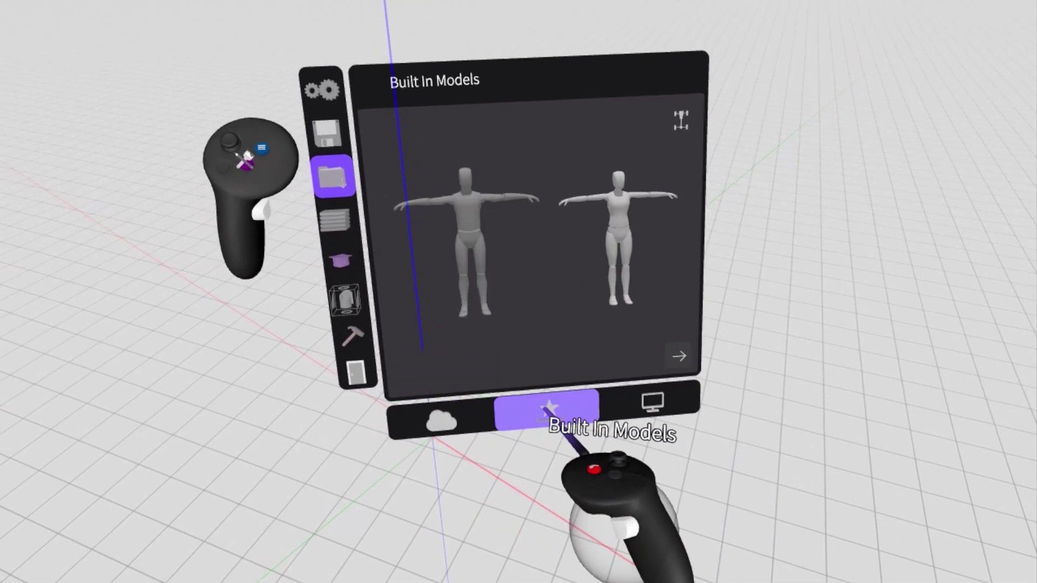
{"action": "left_click", "coordinate": [652, 402]}
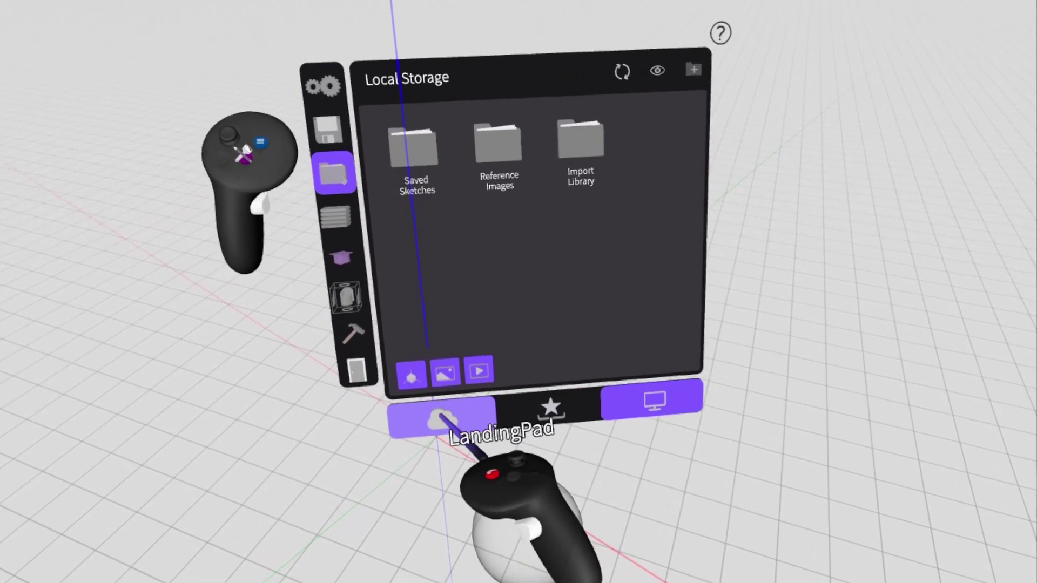
{"action": "left_click", "coordinate": [440, 419]}
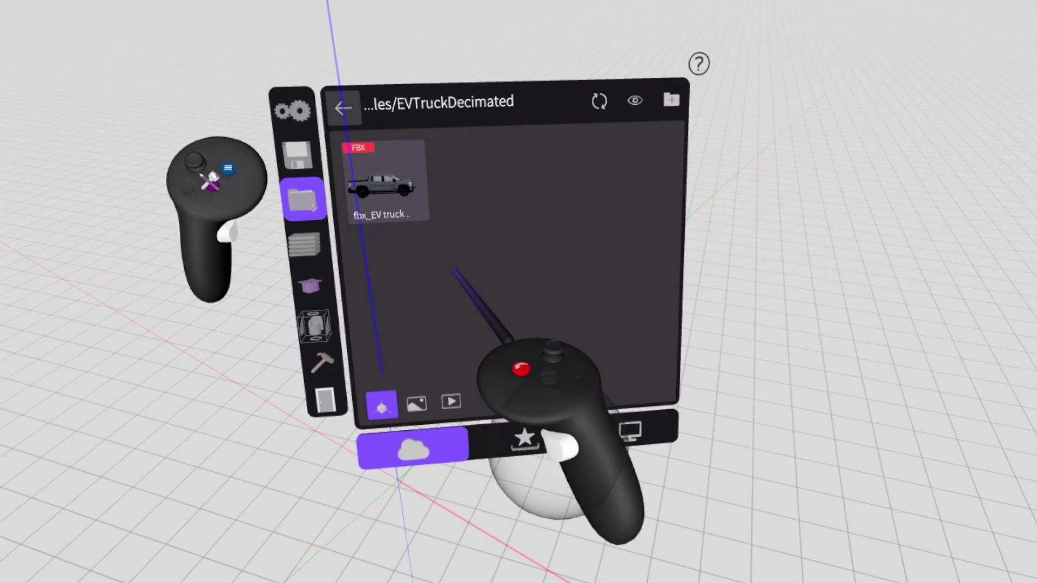
Step: Import the EV truck FBX, bringing up the Import dialog with cm units
{"action": "left_click", "coordinate": [385, 178]}
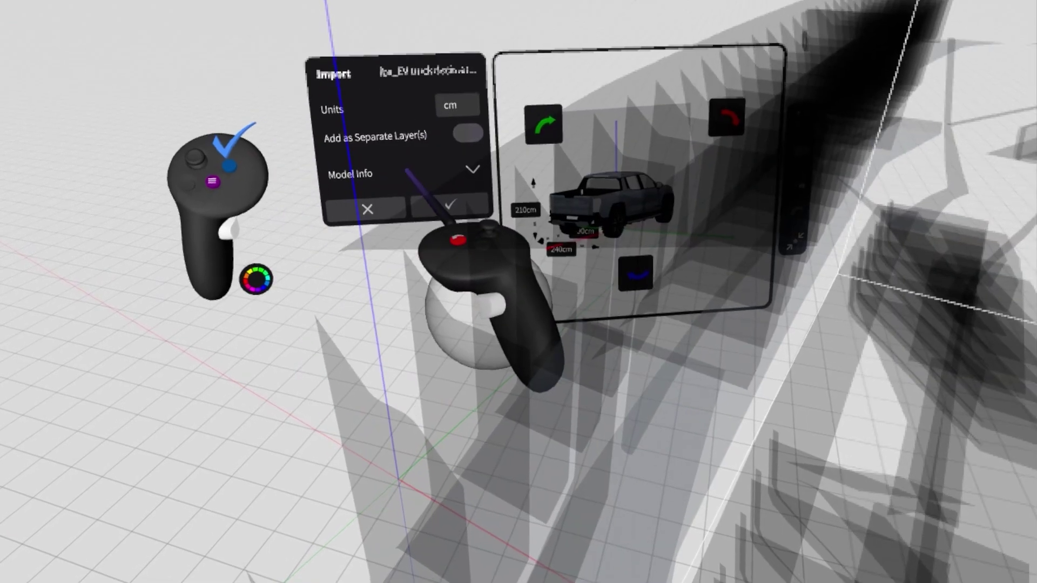